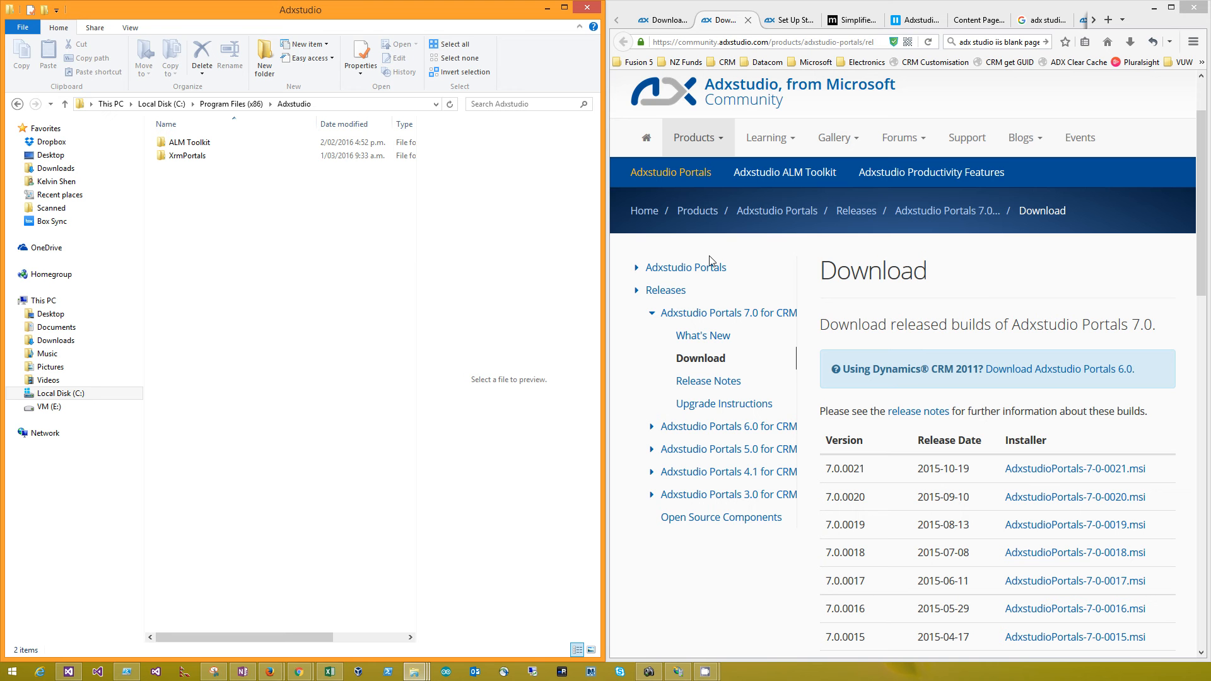
# On the Adxstudio Portals 7.0 download page, highlight the AdxstudioPortals-7-0-0021.msi installer link.
pyautogui.click(1053, 469)
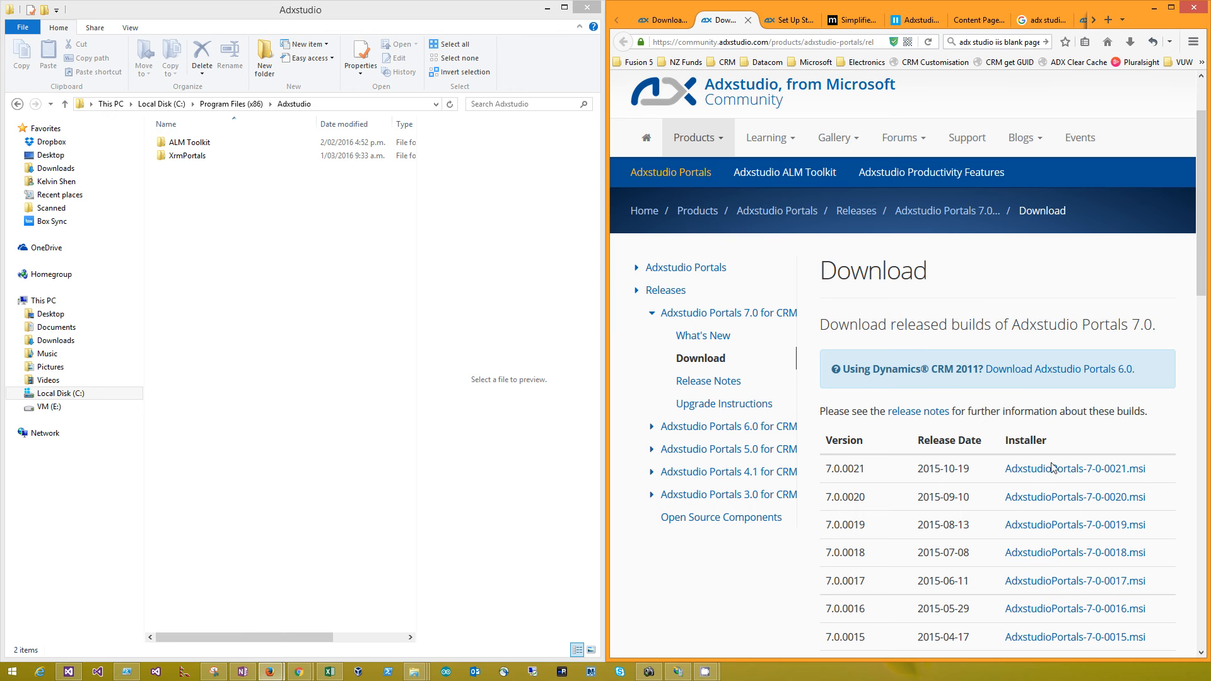
pyautogui.tripleClick(1052, 465)
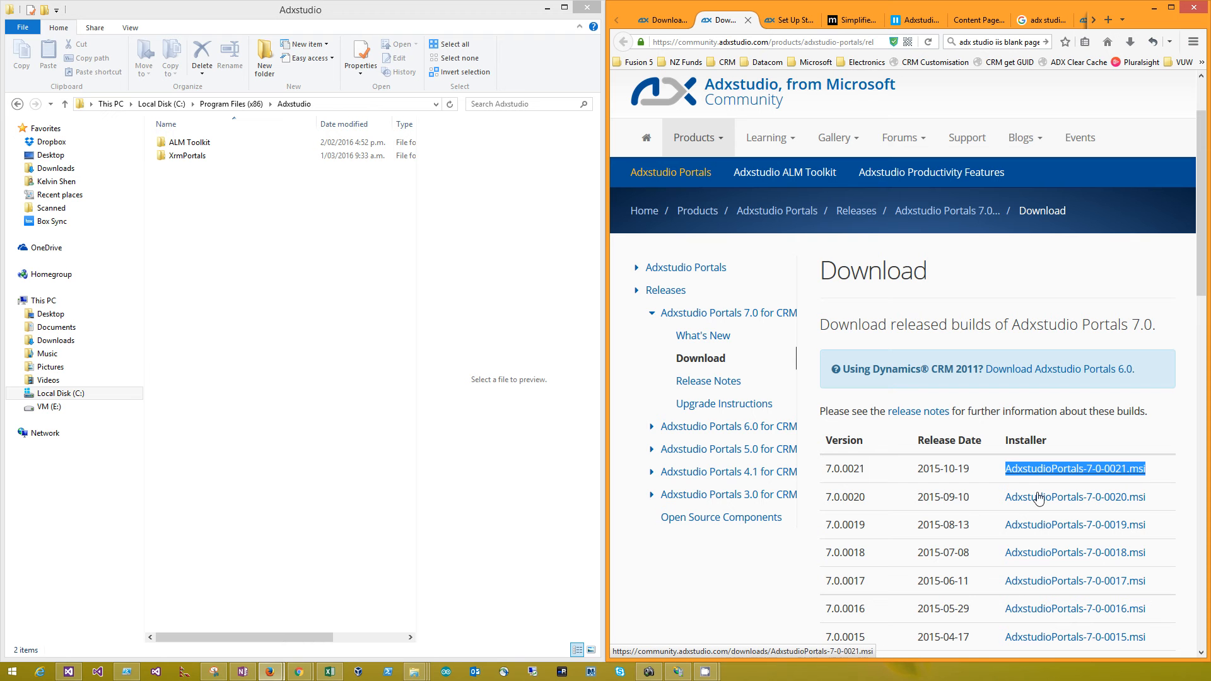
pyautogui.click(1158, 491)
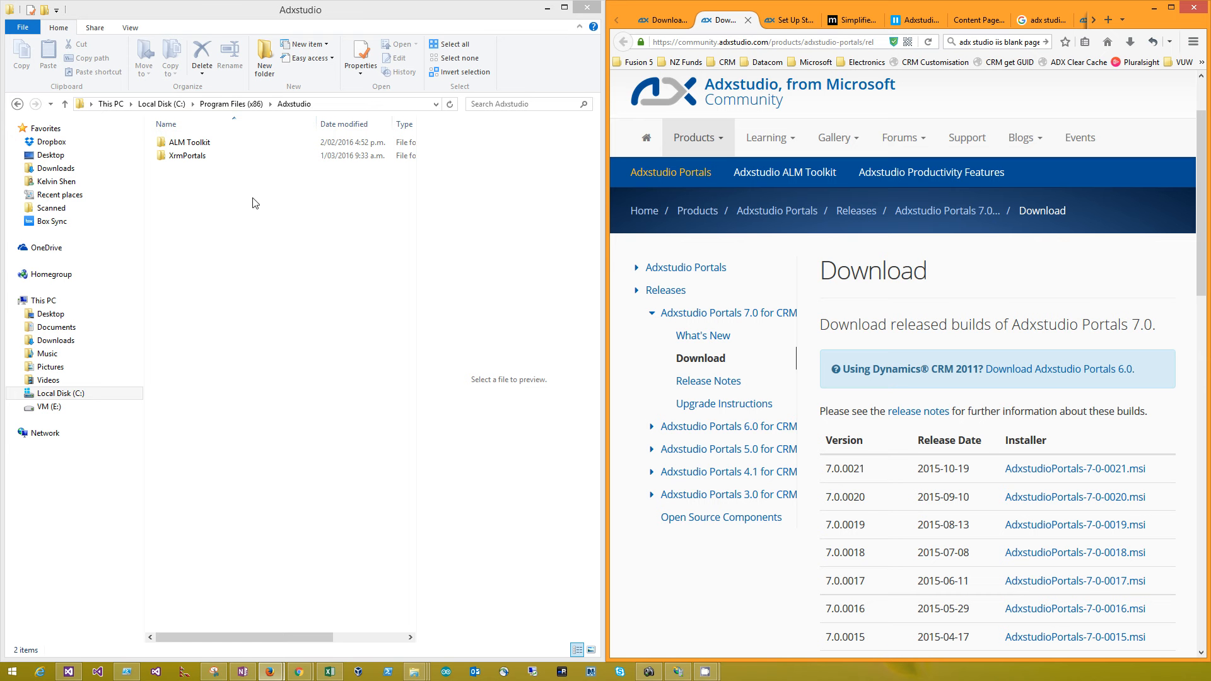
# In File Explorer, open the Samples folder under XrmPortals 7.0.0021 and point out MasterPortal and AdxstudioPortals.sln.
pyautogui.click(214, 156)
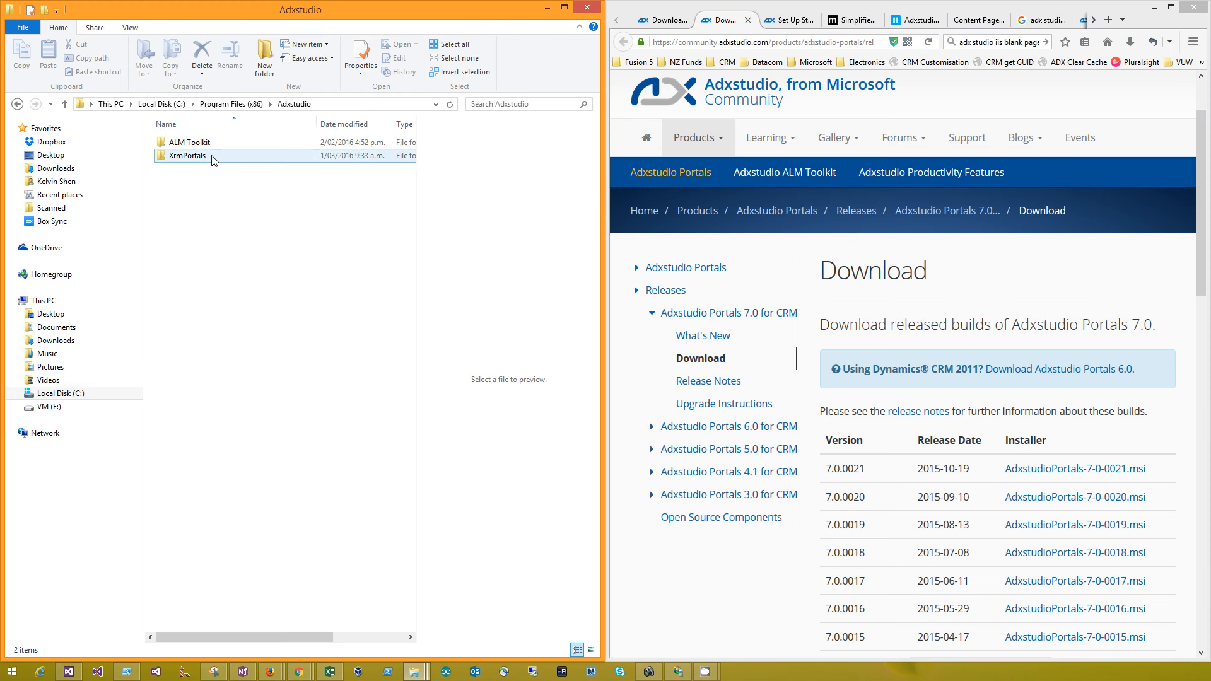
pyautogui.click(213, 158)
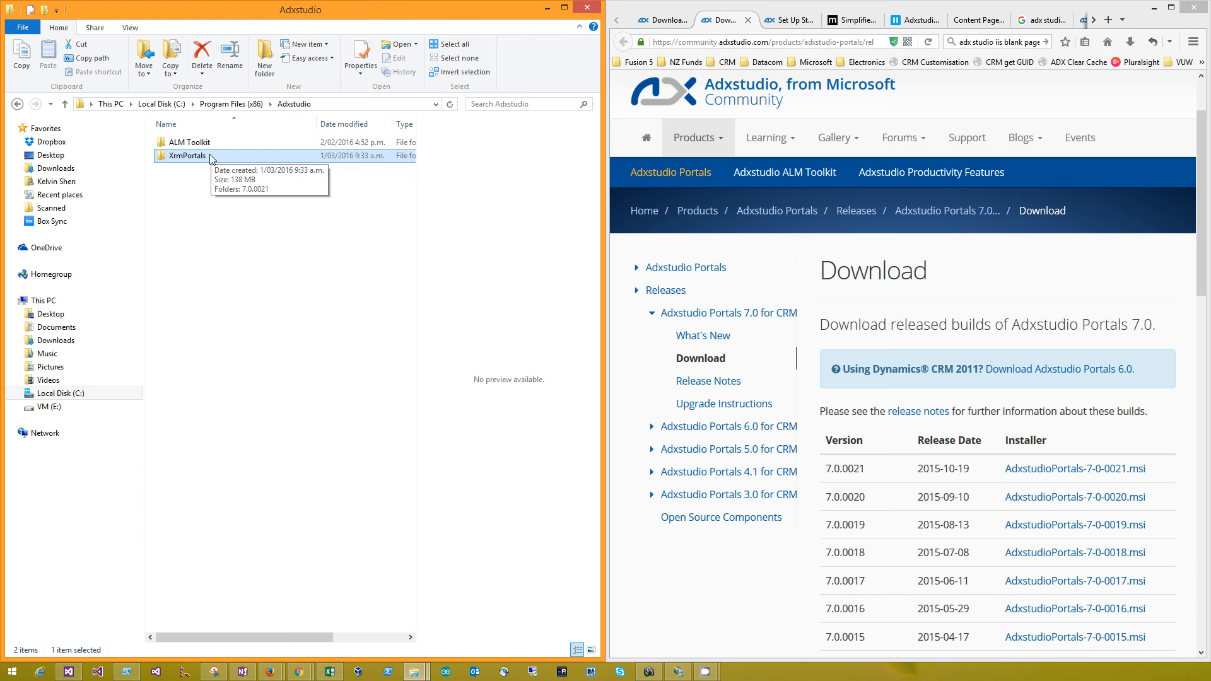
pyautogui.doubleClick(211, 158)
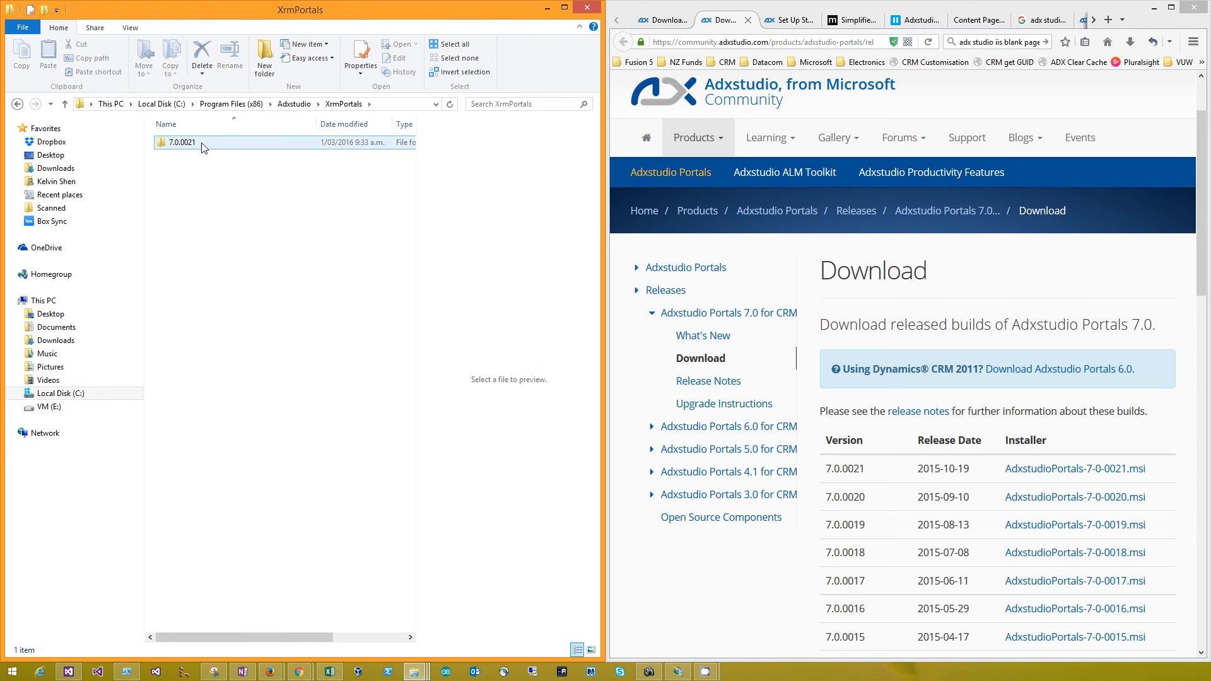
pyautogui.doubleClick(183, 143)
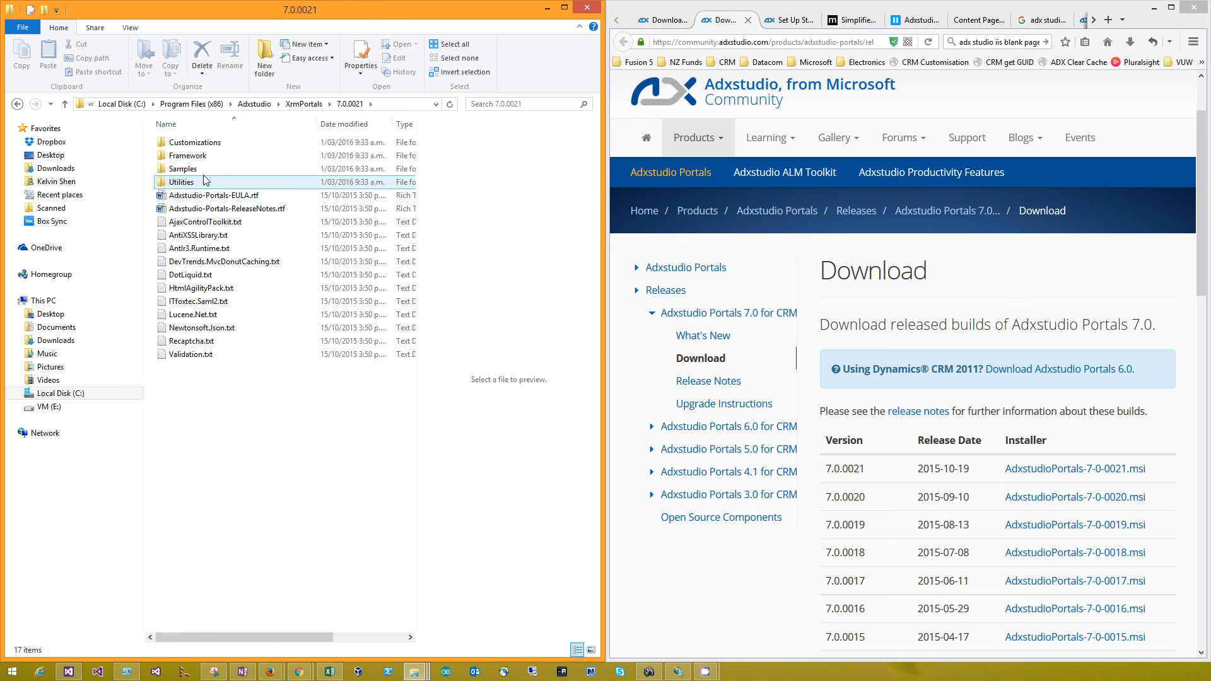
pyautogui.doubleClick(204, 172)
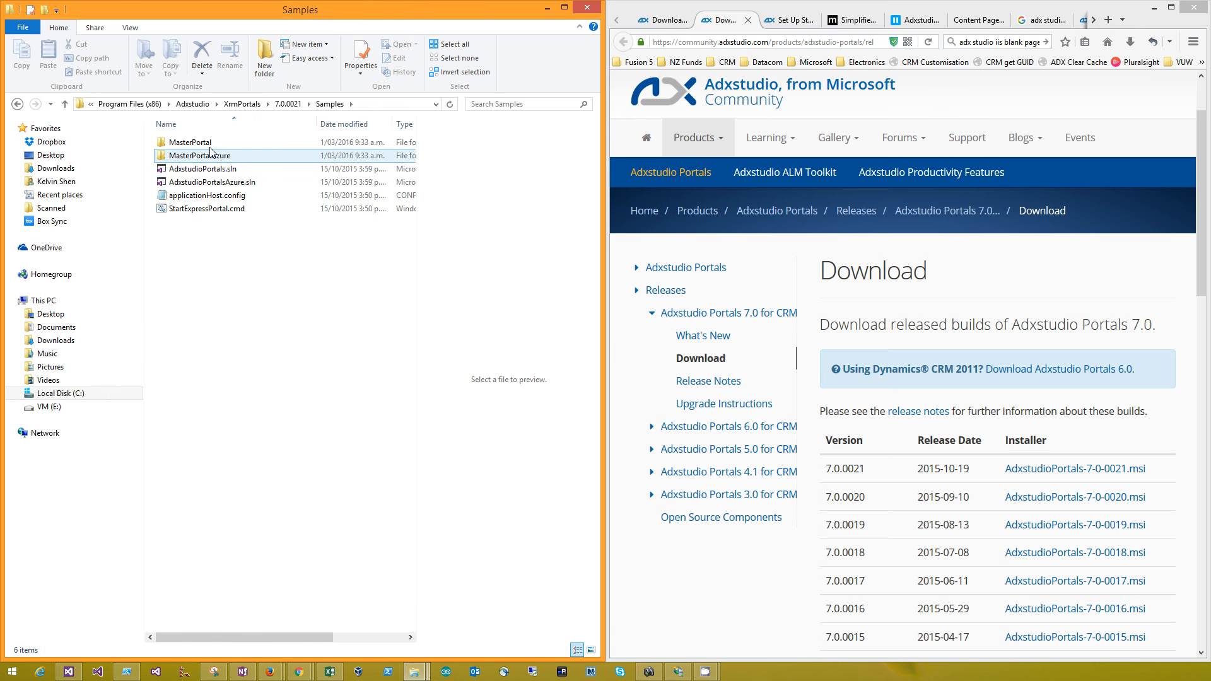
pyautogui.click(210, 145)
pyautogui.keyDown('ctrl'); pyautogui.click(241, 170); pyautogui.keyUp('ctrl')
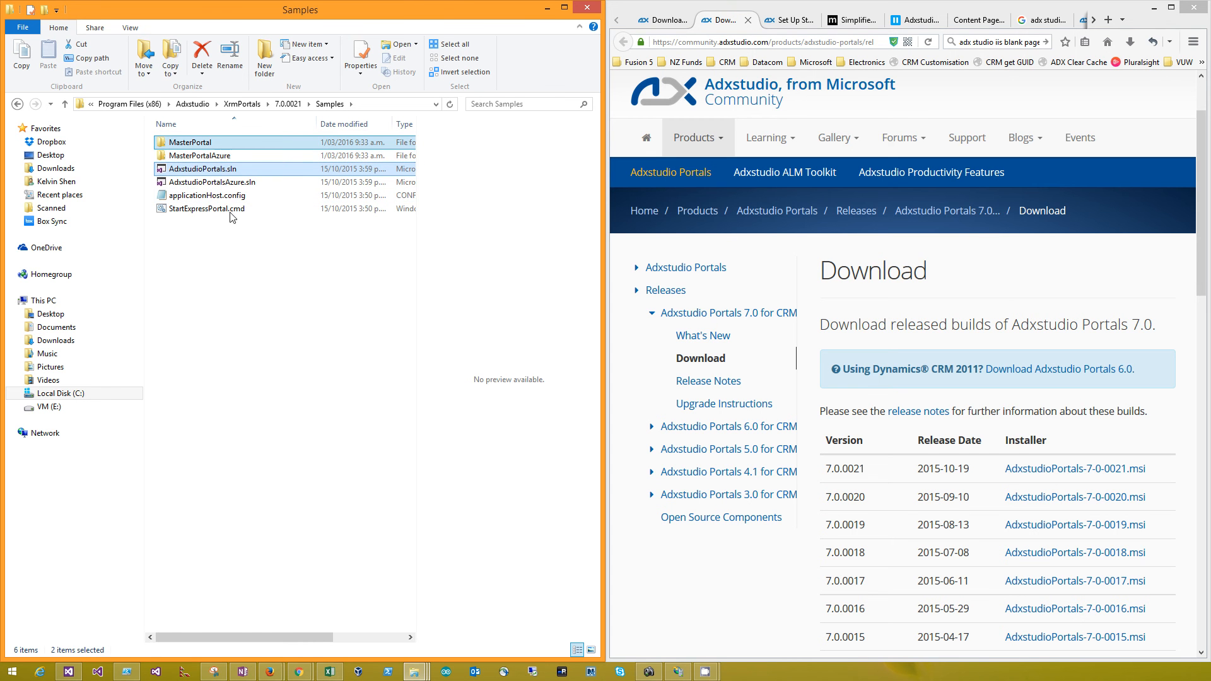
pyautogui.click(243, 281)
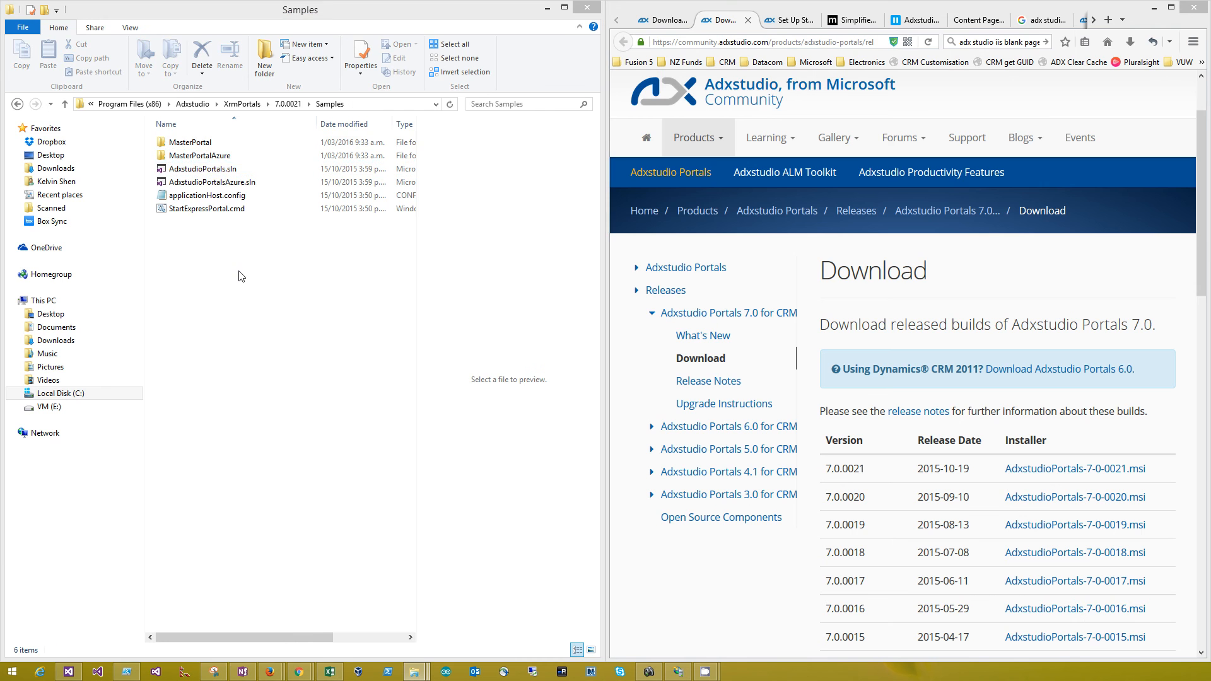
# Switch to the AdxstudioPortals solution in Visual Studio and select the MasterPortal project's Web.config file.
pyautogui.press('super+d')
pyautogui.hotkey('alt', 'Tab')
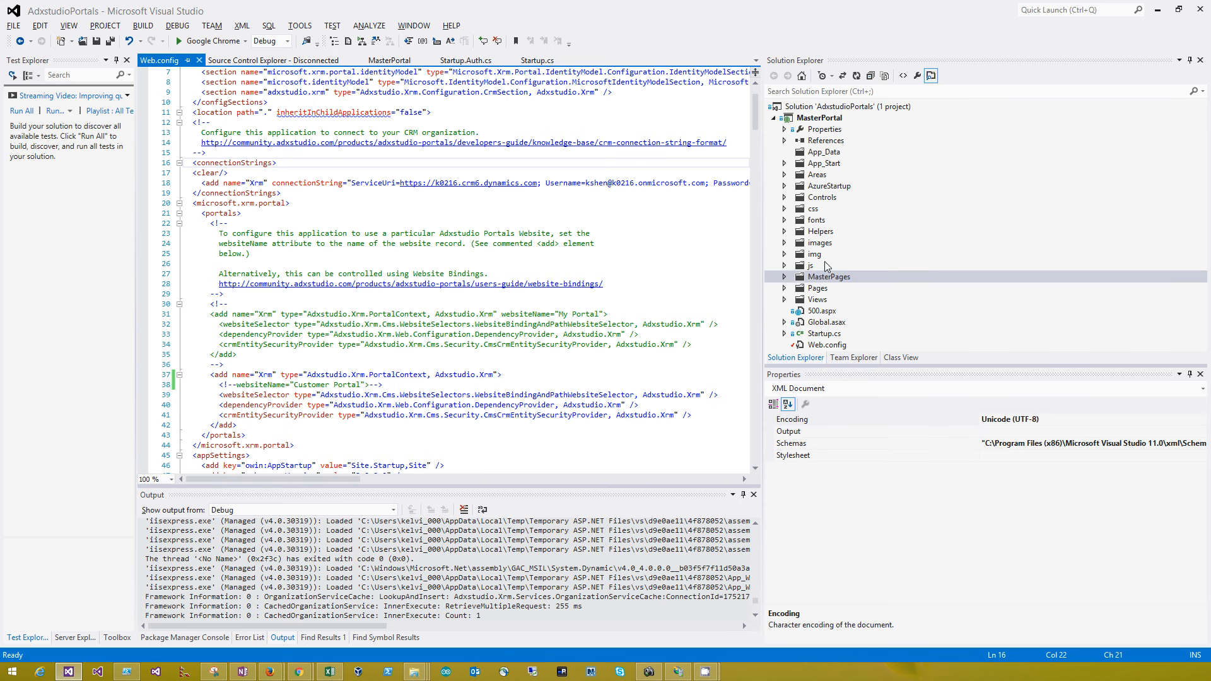
pyautogui.click(822, 346)
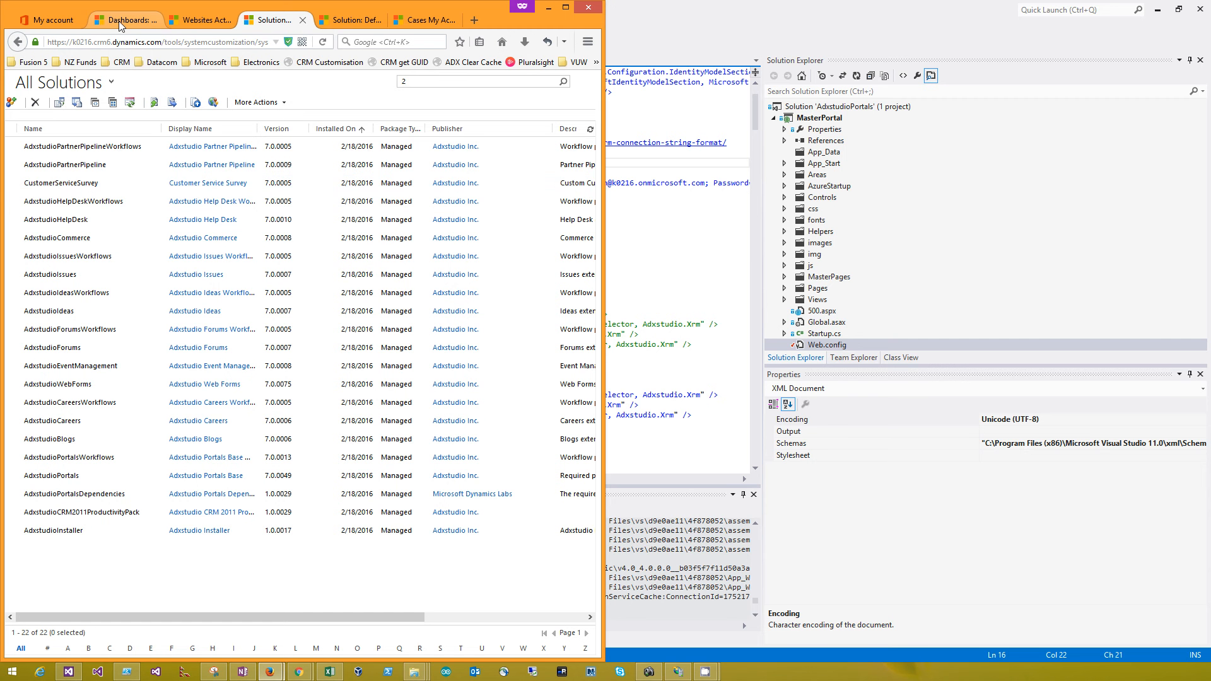
# View the Dynamics CRM sales dashboard in the browser, then return to Visual Studio.
pyautogui.click(121, 21)
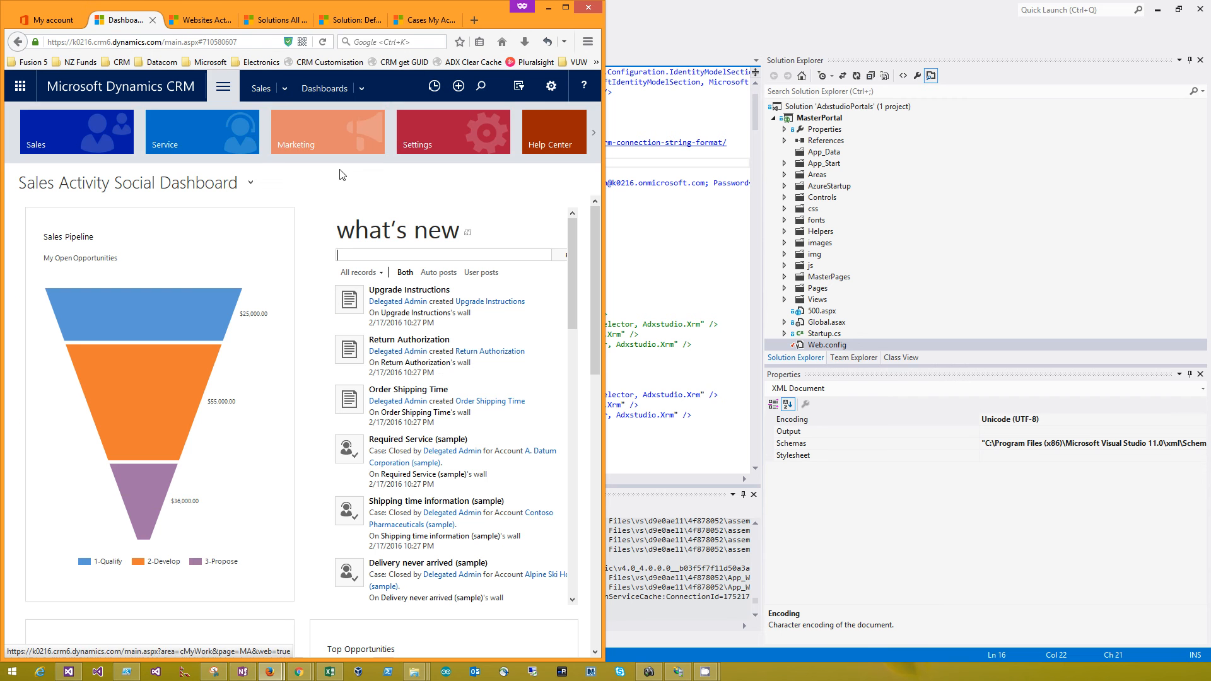
pyautogui.click(313, 191)
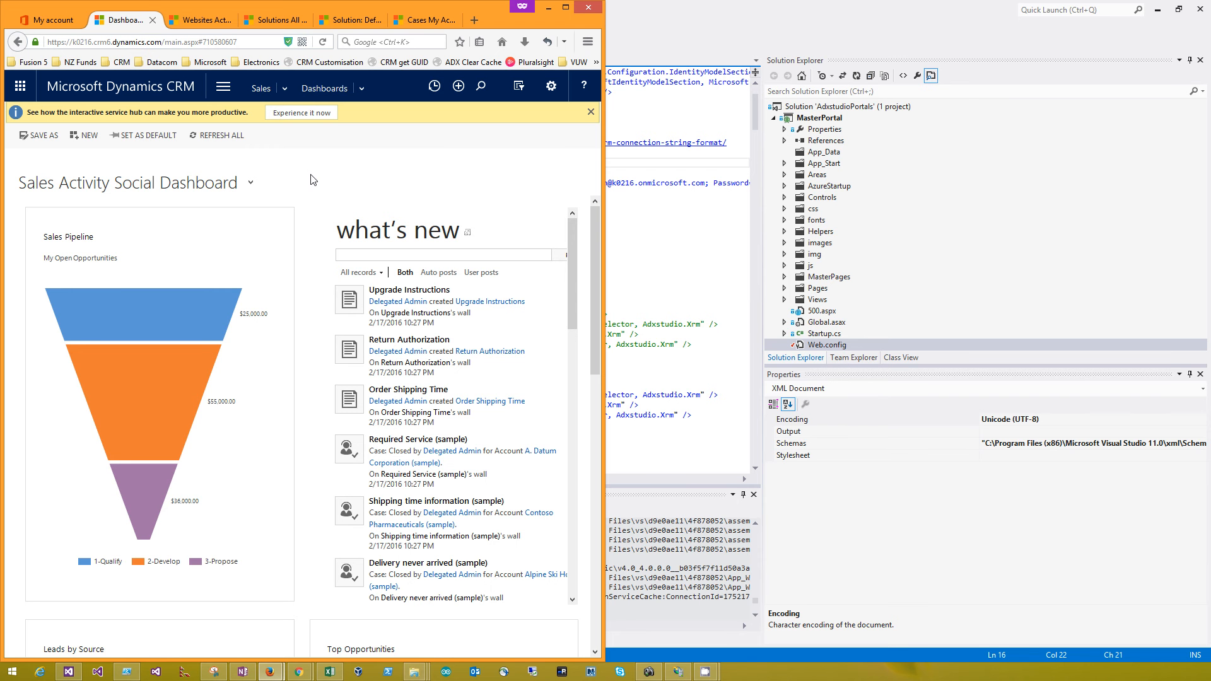
pyautogui.hotkey('alt', 'Tab')
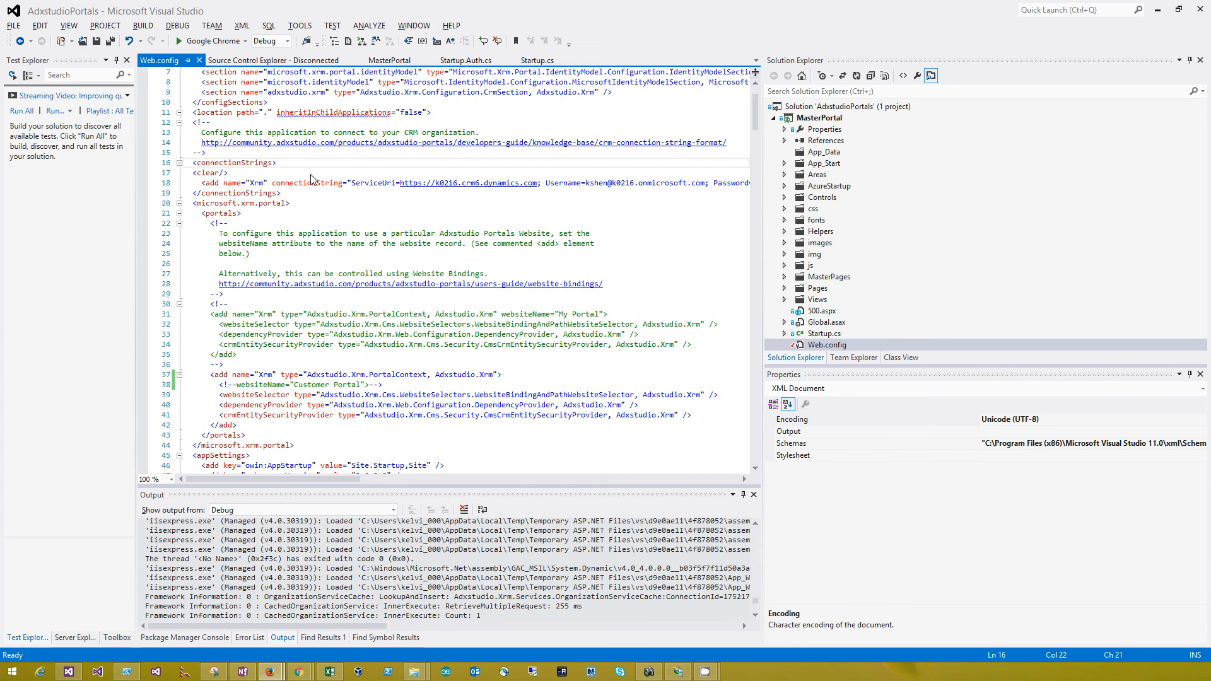
# Switch to File Explorer, return to the Adxstudio folder and open the Customizations folder under XrmPortals 7.0.0021.
pyautogui.hotkey('alt', 'Tab')
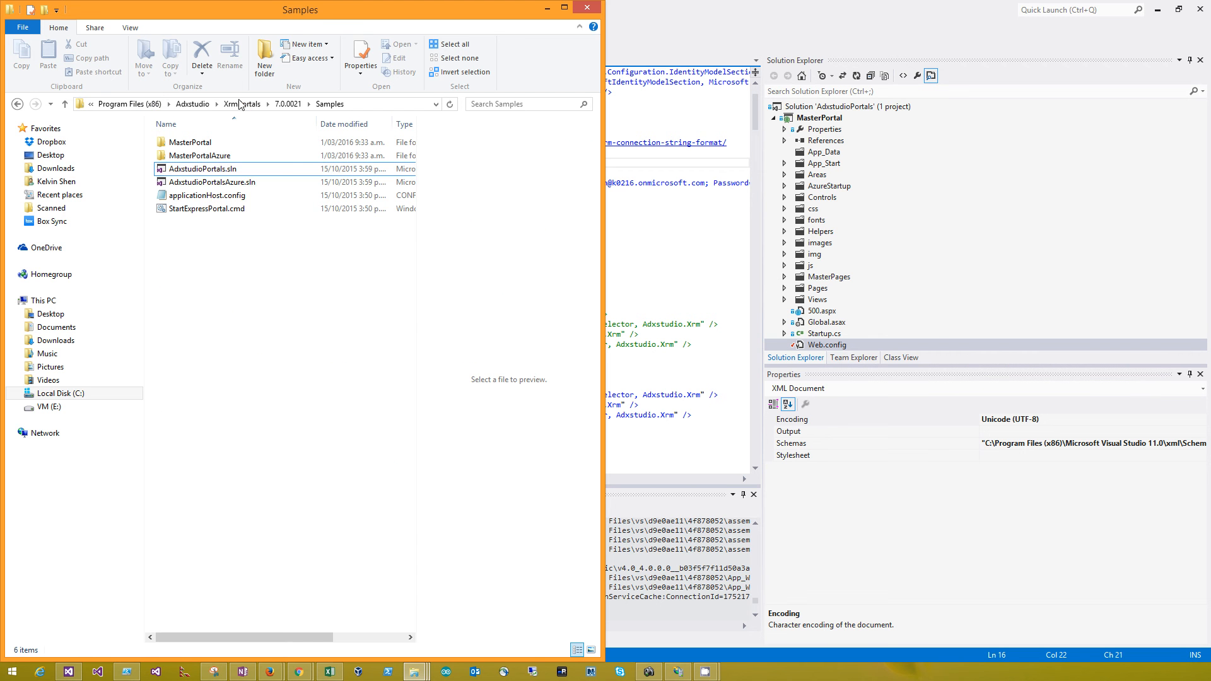
pyautogui.click(240, 104)
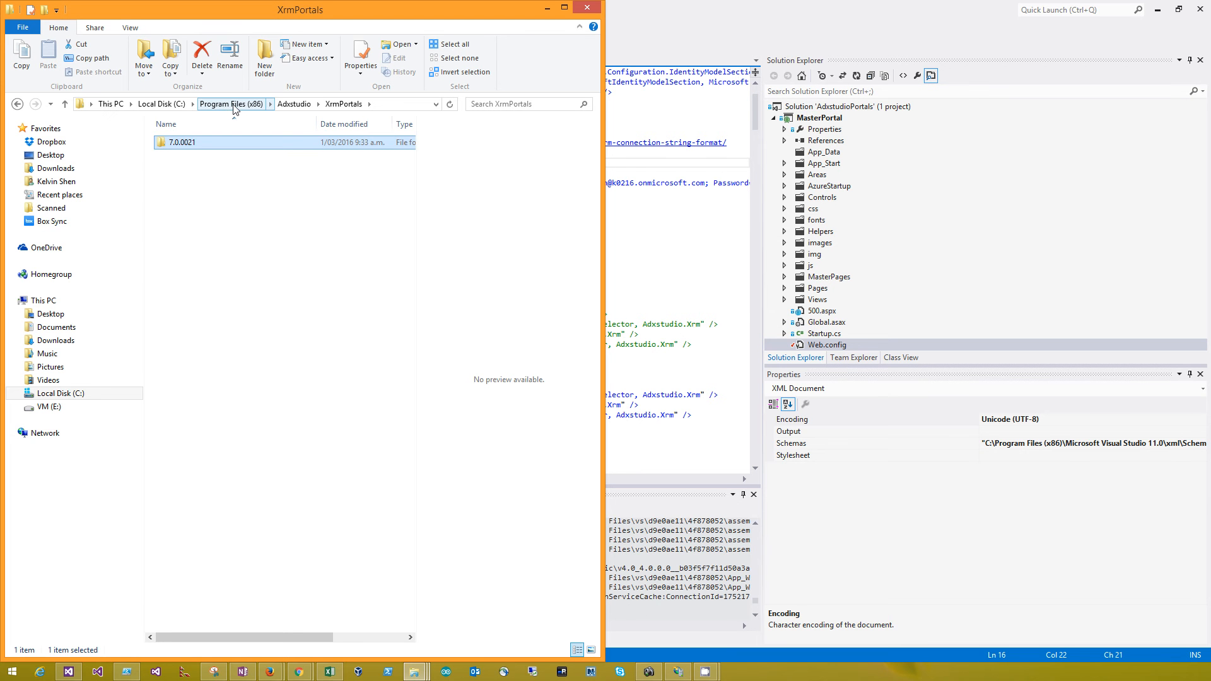
pyautogui.click(293, 105)
pyautogui.click(197, 159)
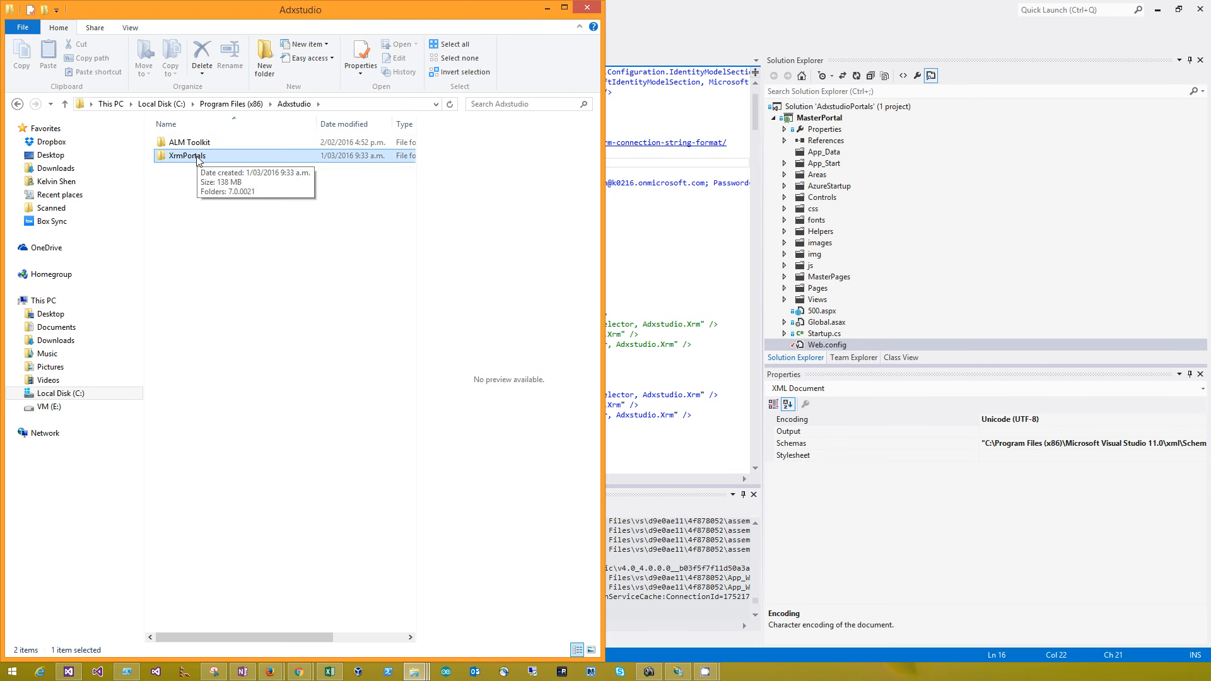
pyautogui.doubleClick(198, 161)
pyautogui.click(185, 144)
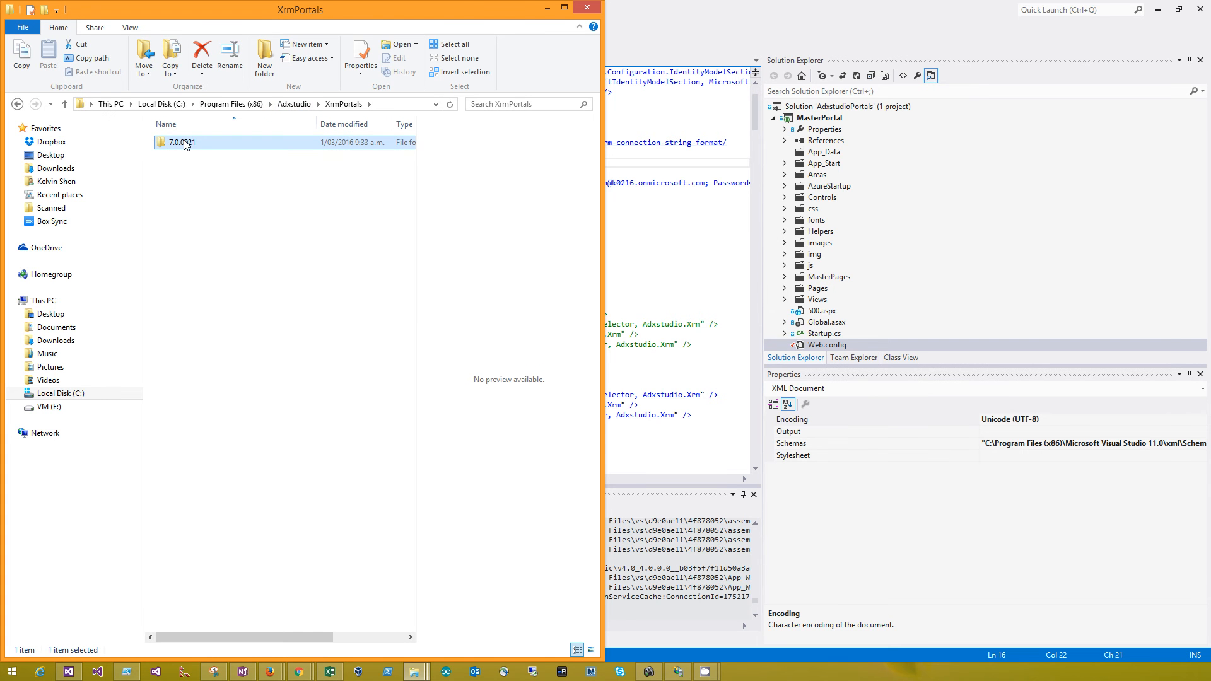
pyautogui.doubleClick(184, 144)
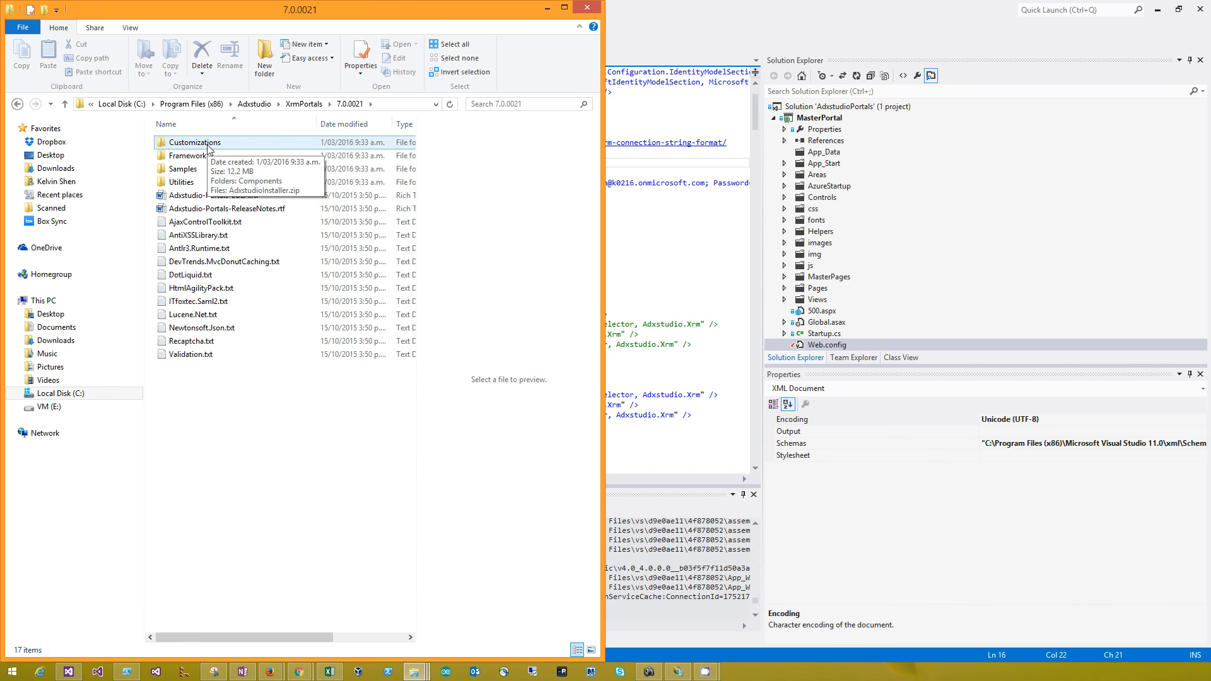
pyautogui.doubleClick(209, 144)
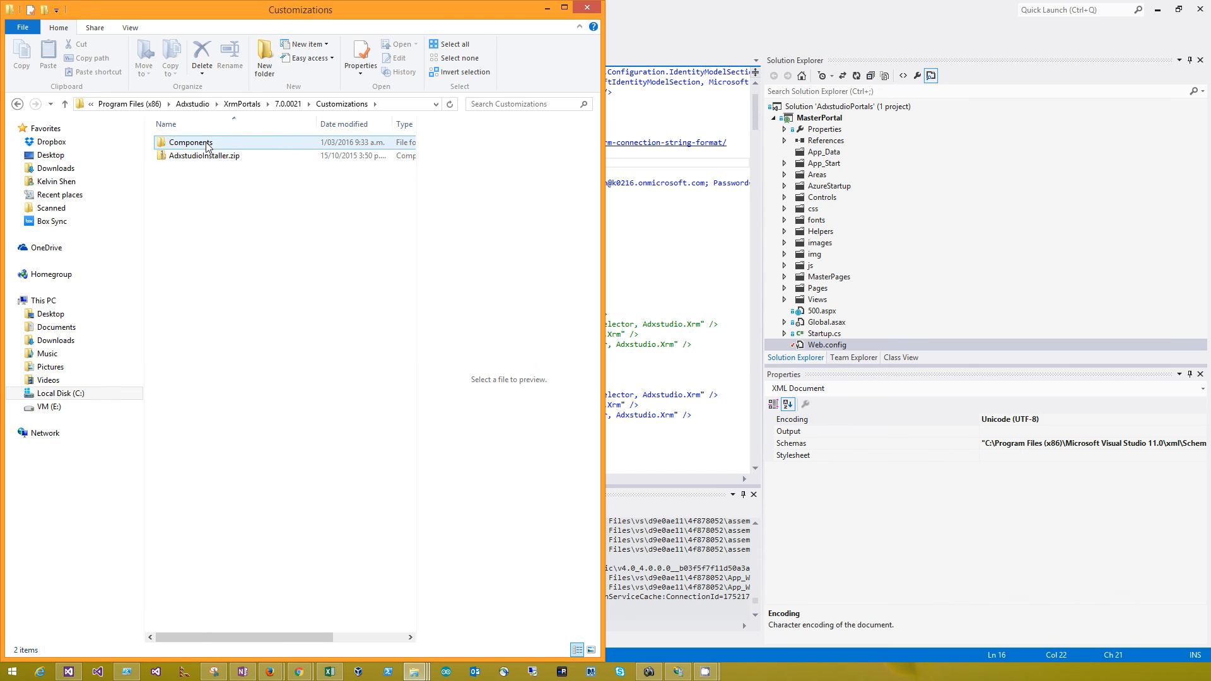
# Open the Components folder and preview the contents of SolutionFilesReadme.rtf.
pyautogui.click(210, 147)
pyautogui.doubleClick(209, 145)
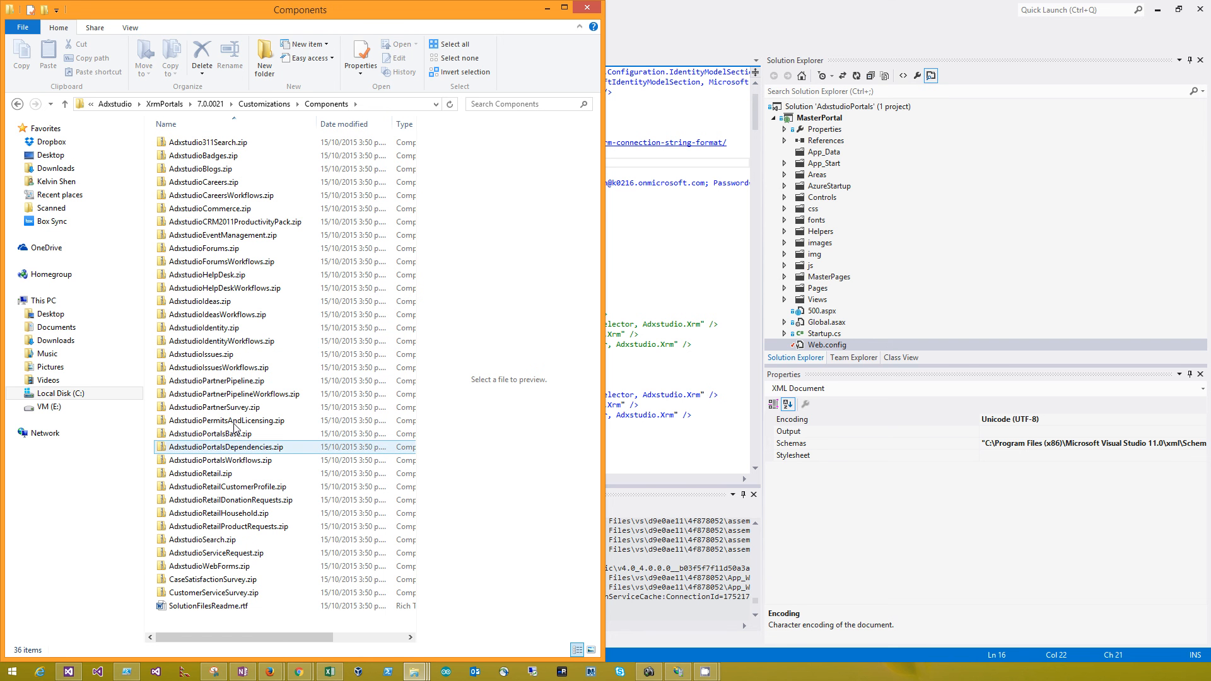
pyautogui.doubleClick(258, 606)
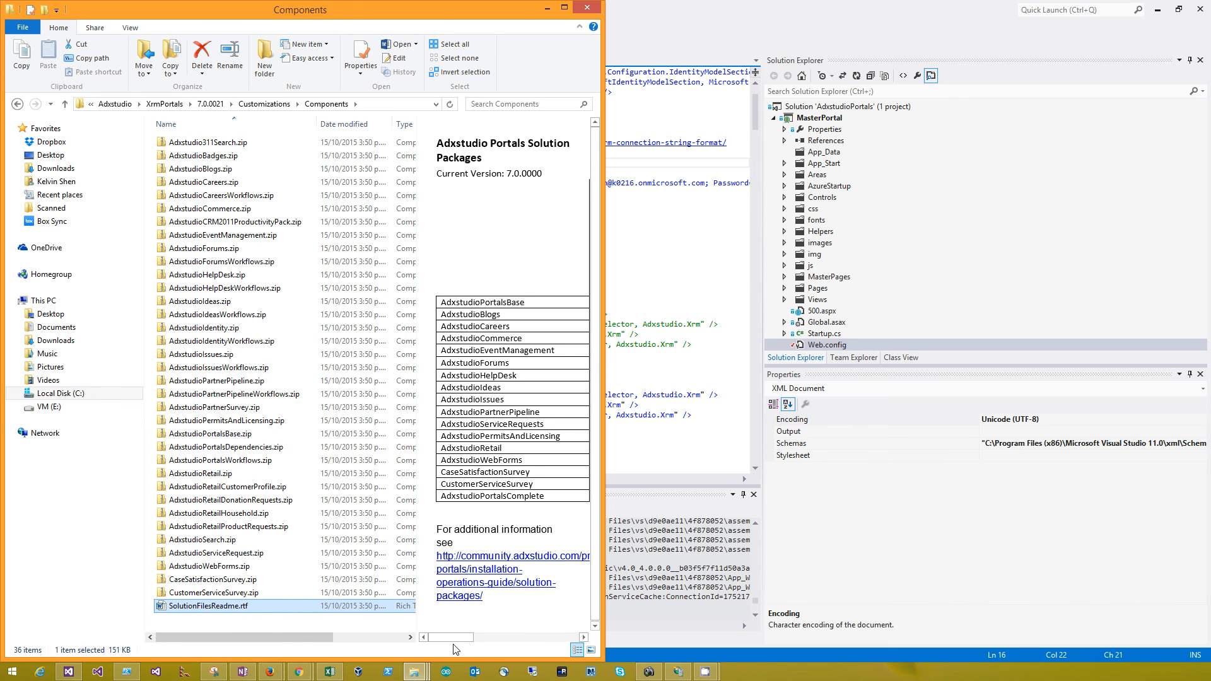
pyautogui.moveTo(457, 637)
pyautogui.mouseDown()
pyautogui.moveTo(476, 643)
pyautogui.moveTo(452, 641)
pyautogui.mouseUp()
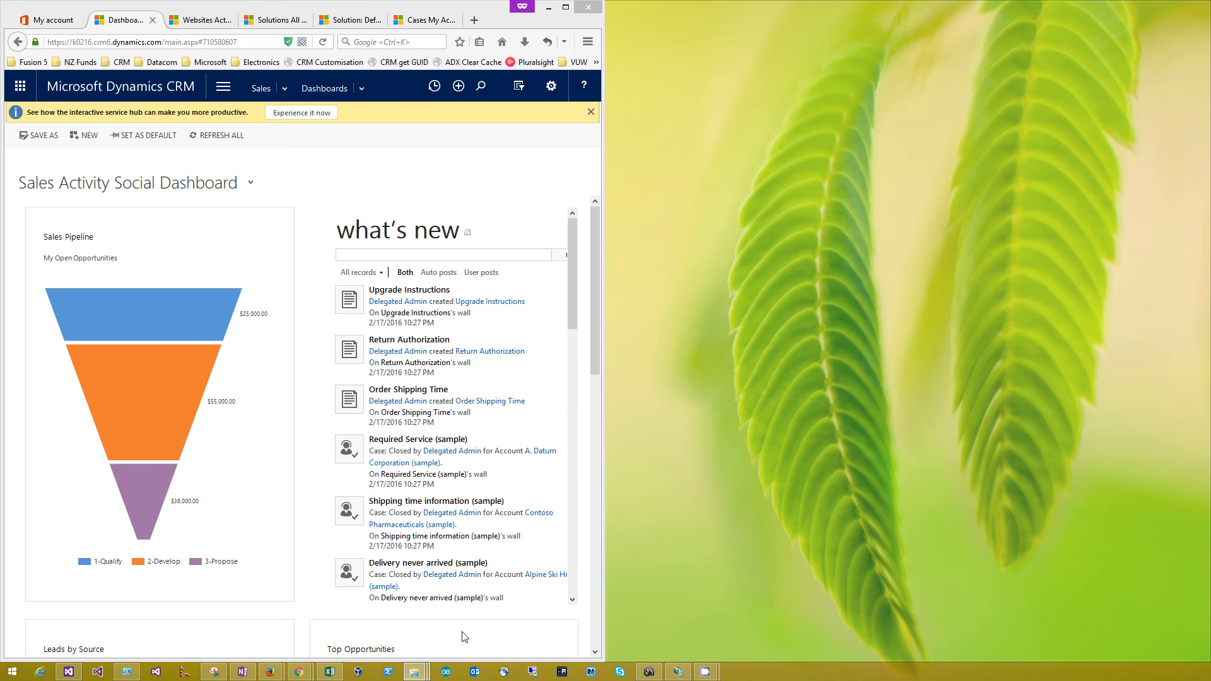
# Switch to Dynamics CRM in the browser and open the Websites list in the Portals area.
pyautogui.hotkey('alt', 'Tab')
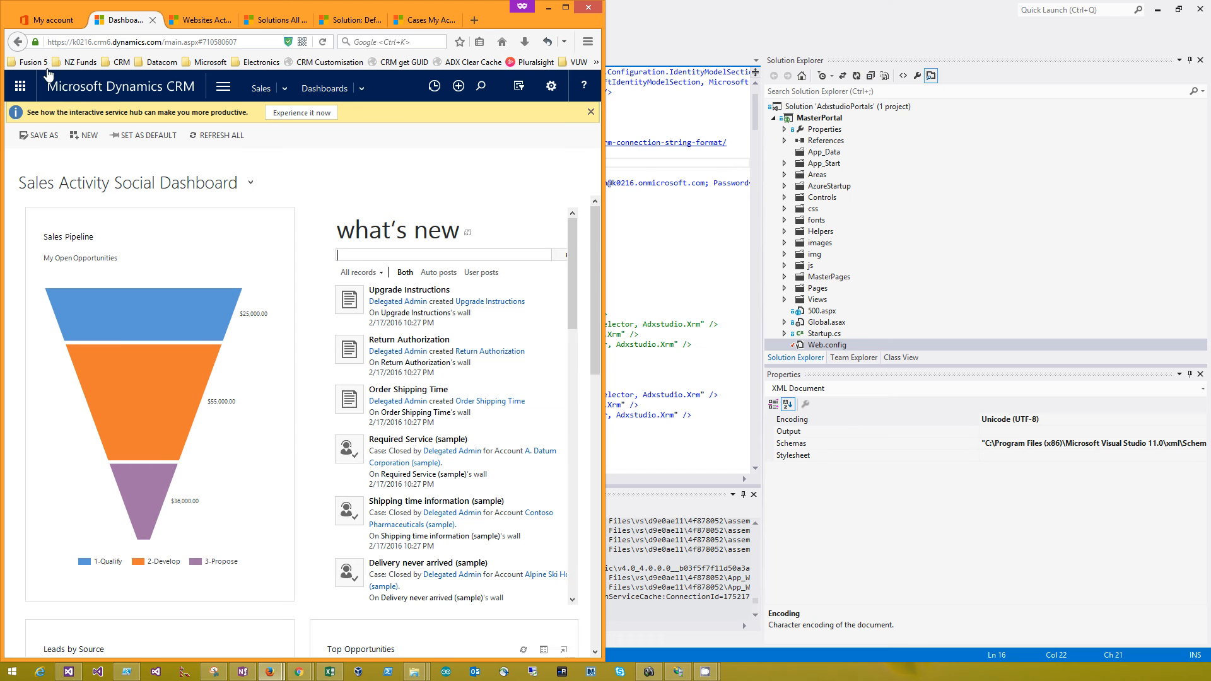
pyautogui.click(223, 88)
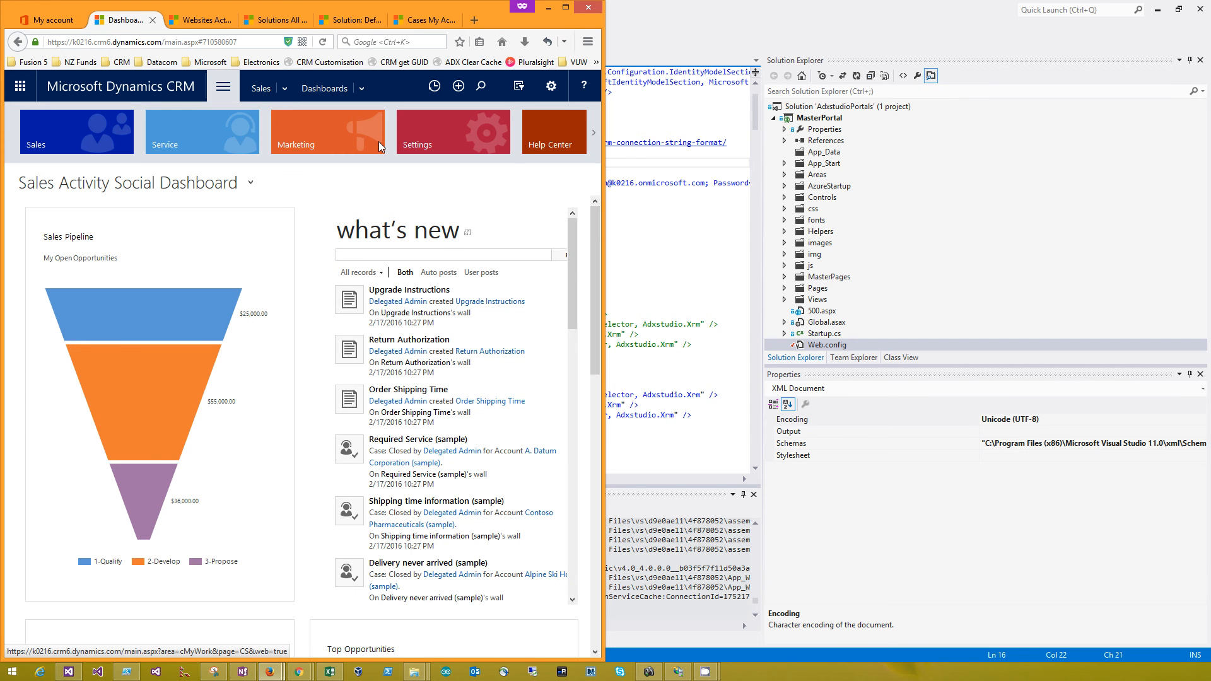
pyautogui.click(588, 134)
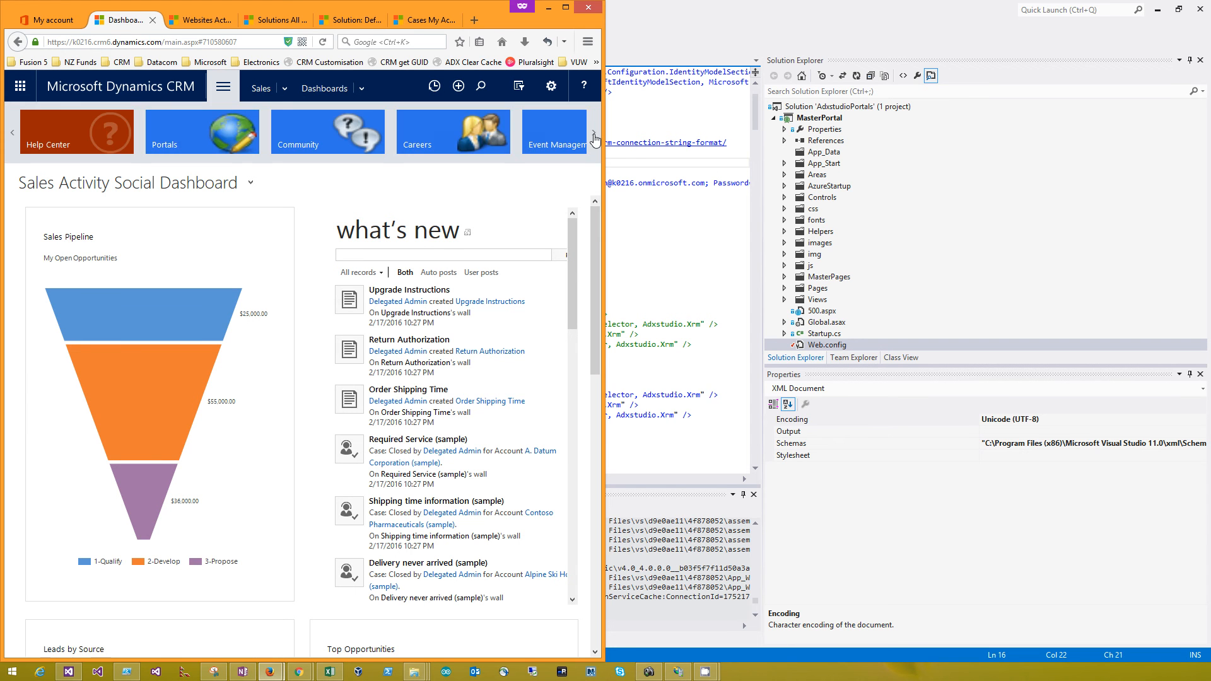
pyautogui.click(240, 146)
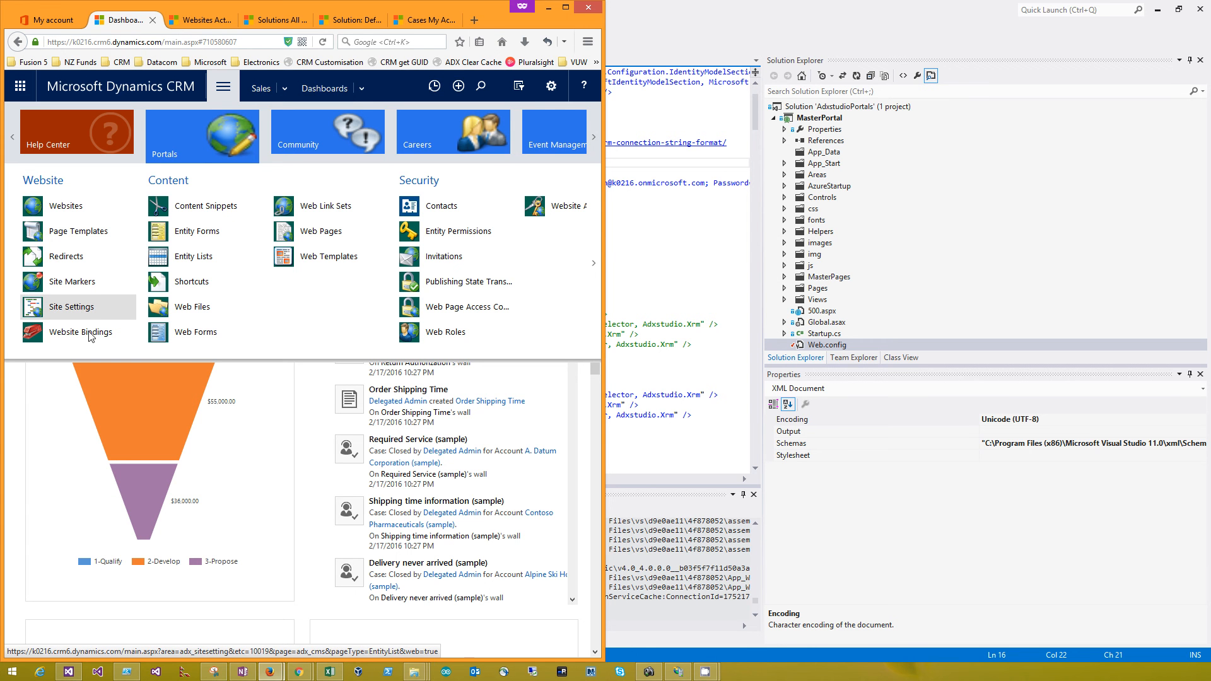
pyautogui.click(63, 206)
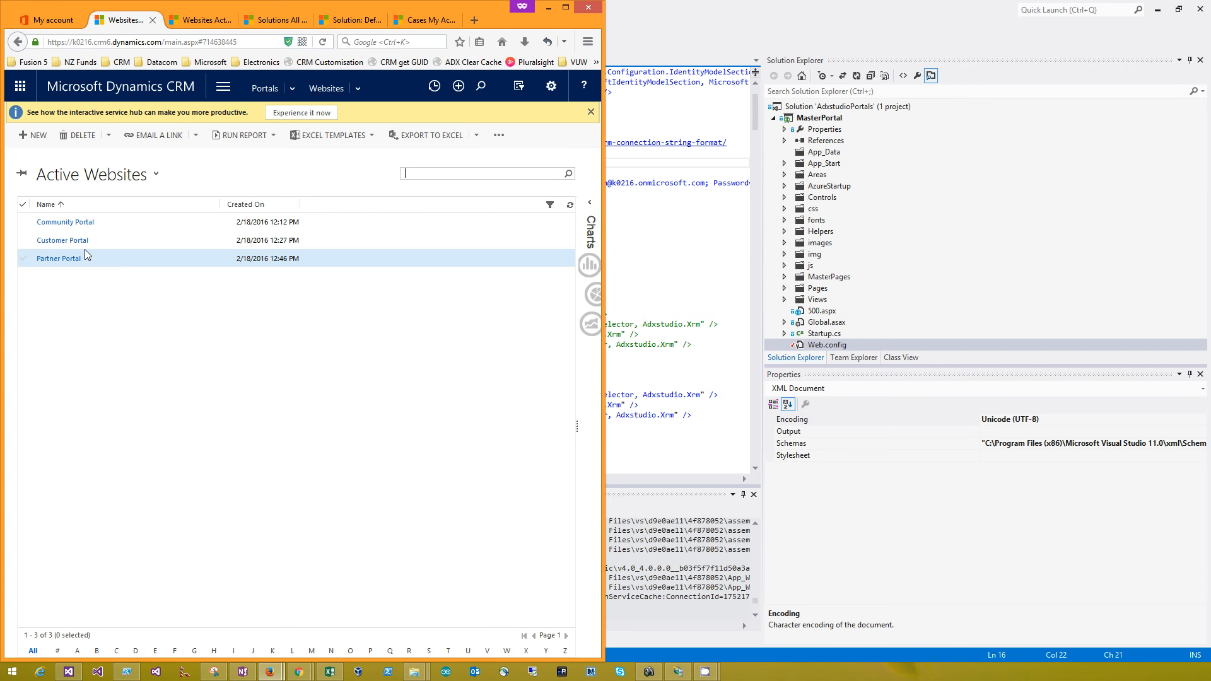
# In Visual Studio, copy websiteName="Customer Portal" from the comment in Web.config into the active Xrm portal context add tag above it.
pyautogui.click(811, 28)
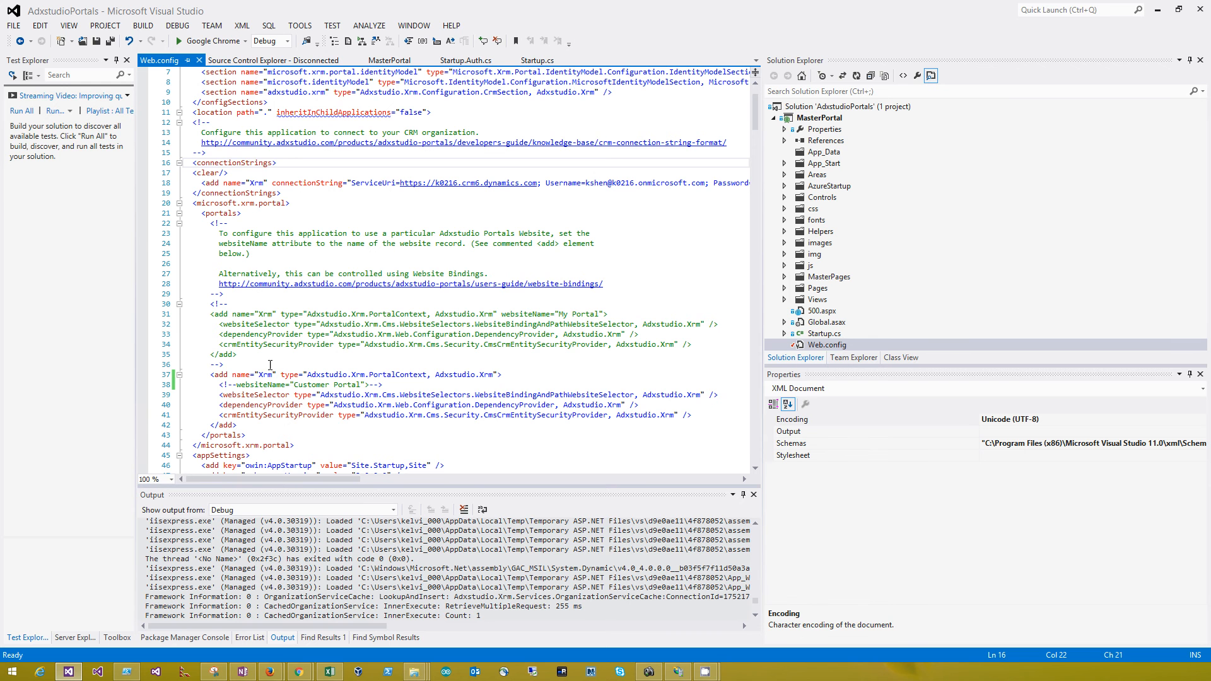
pyautogui.click(307, 374)
pyautogui.scroll(-4, 307, 375)
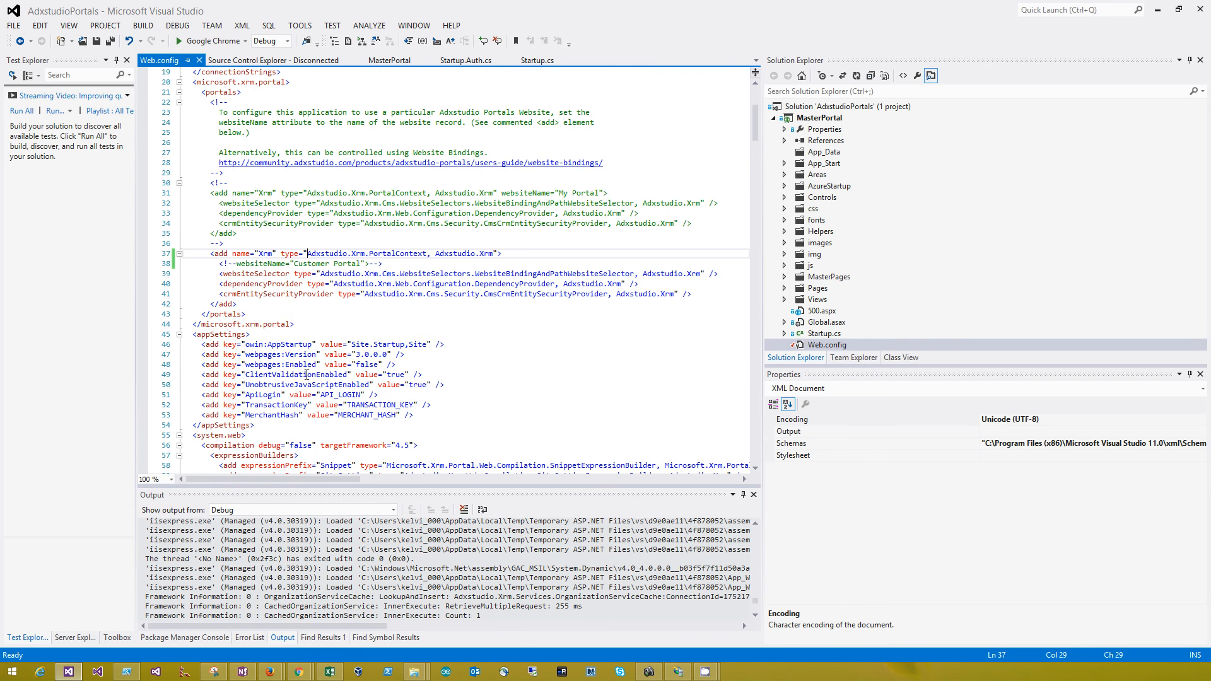
pyautogui.scroll(1, 306, 375)
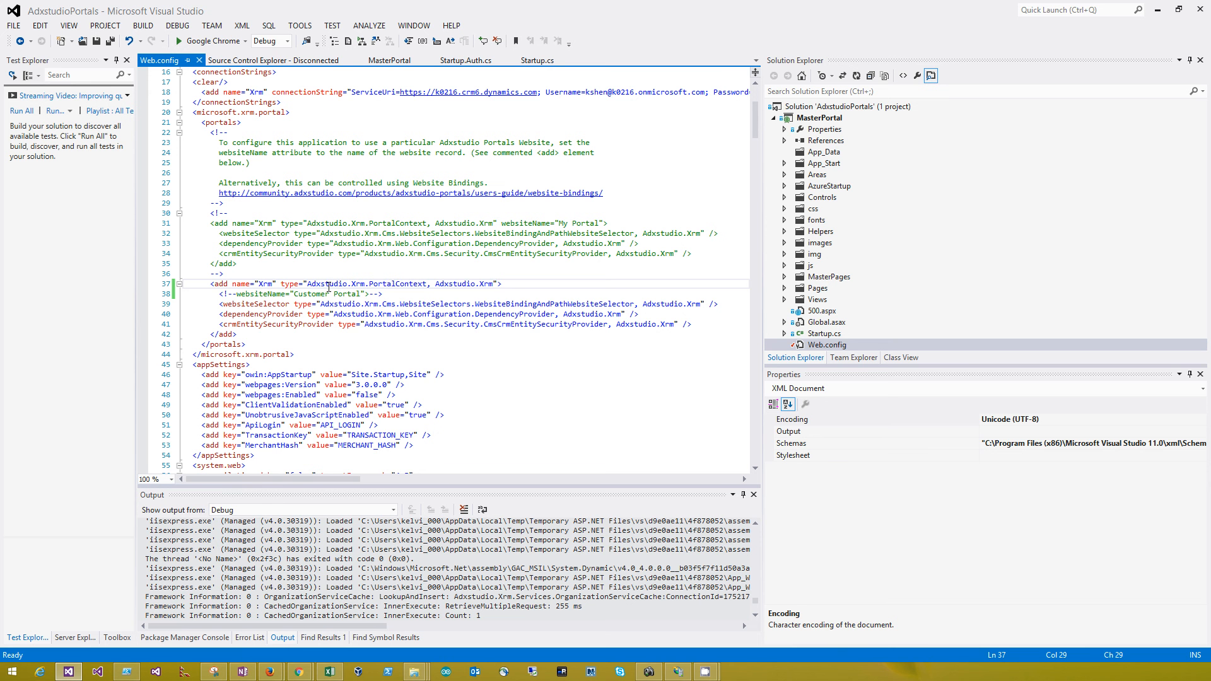
pyautogui.moveTo(234, 295); pyautogui.dragTo(361, 294)
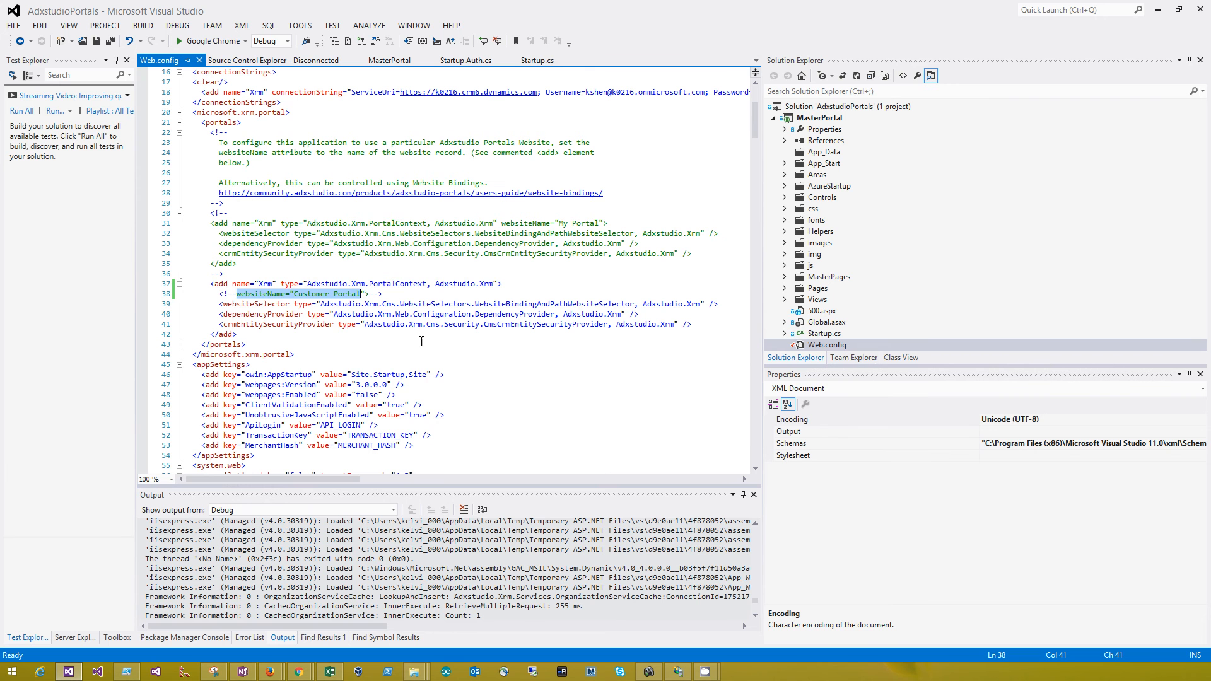
pyautogui.hotkey('shift', 'Right')
pyautogui.hotkey('ctrl', 'c')
pyautogui.click(499, 284)
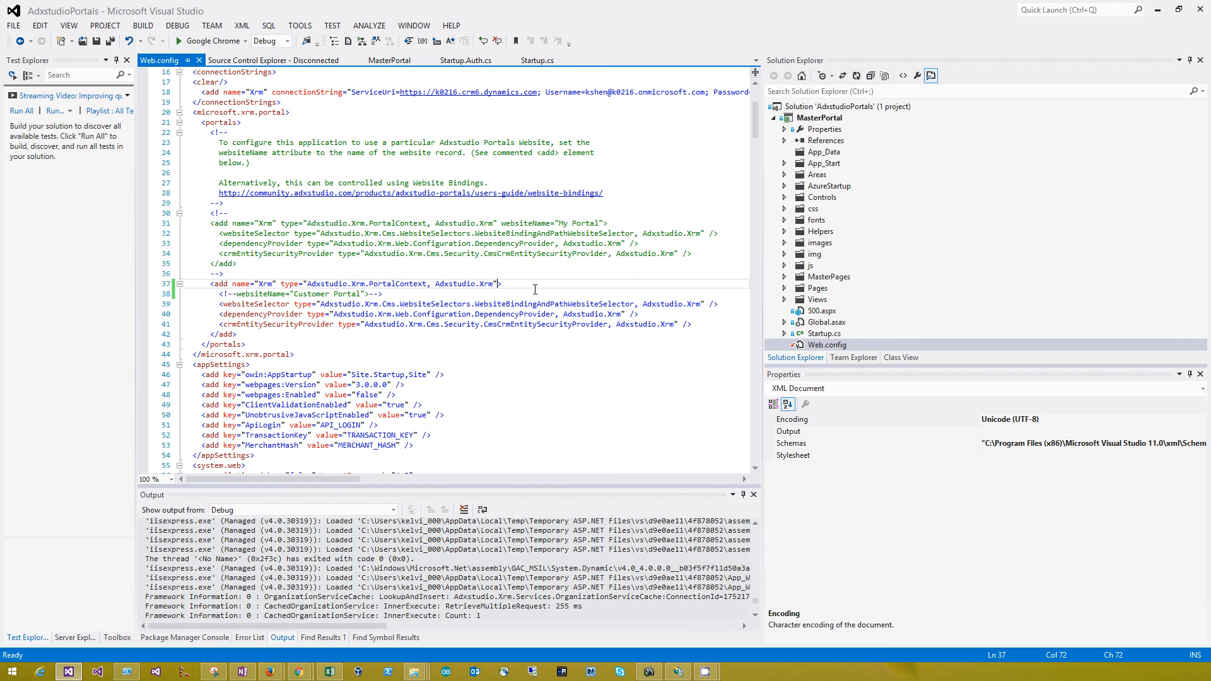
pyautogui.hotkey('ctrl', 'v')
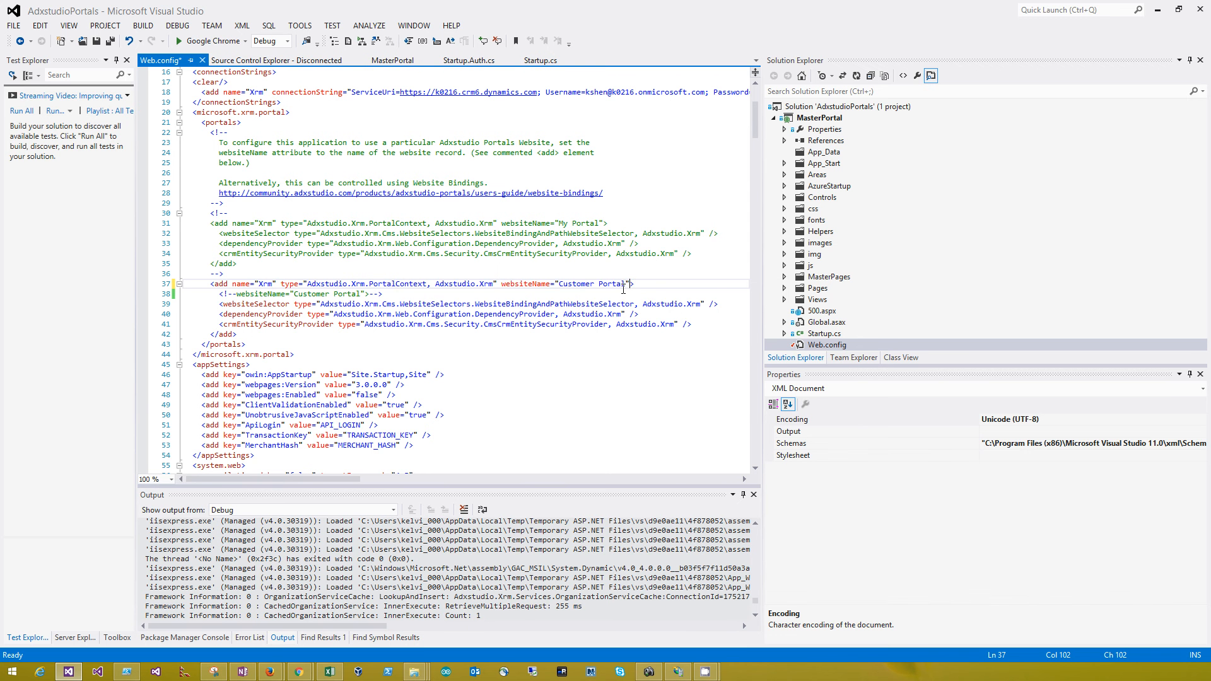
# Save Web.config and run the project in Google Chrome, reloading localhost:50803 to get past the license page.
pyautogui.hotkey('ctrl', 's')
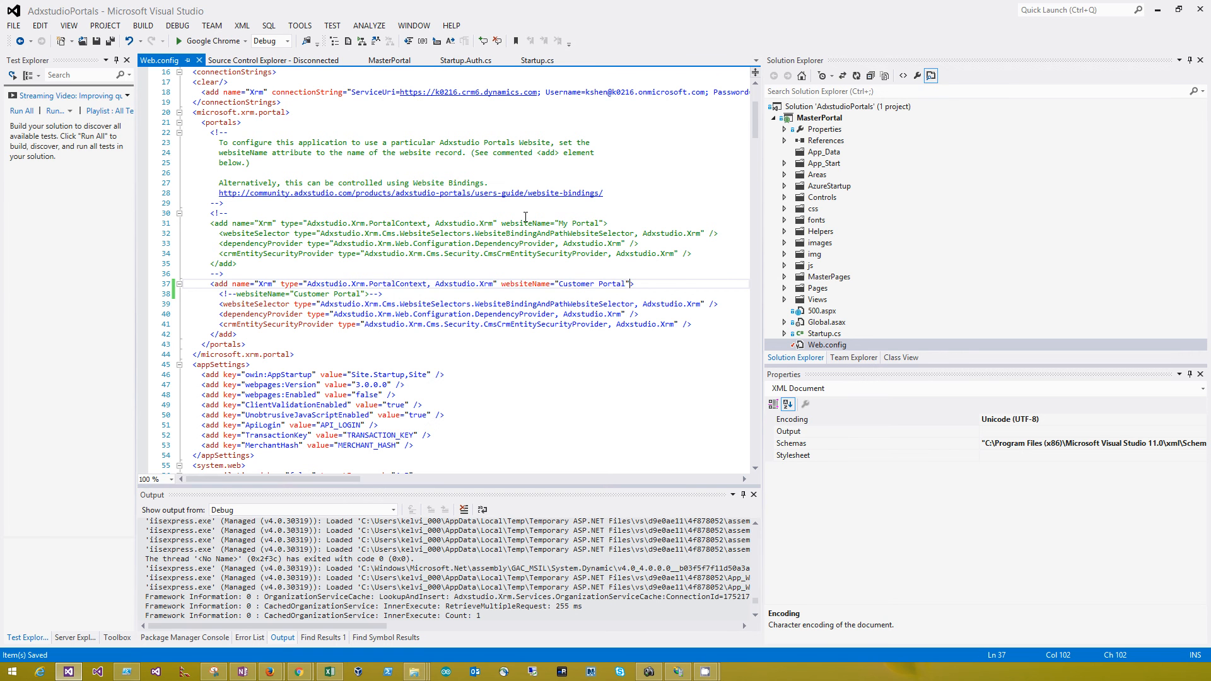
pyautogui.click(204, 41)
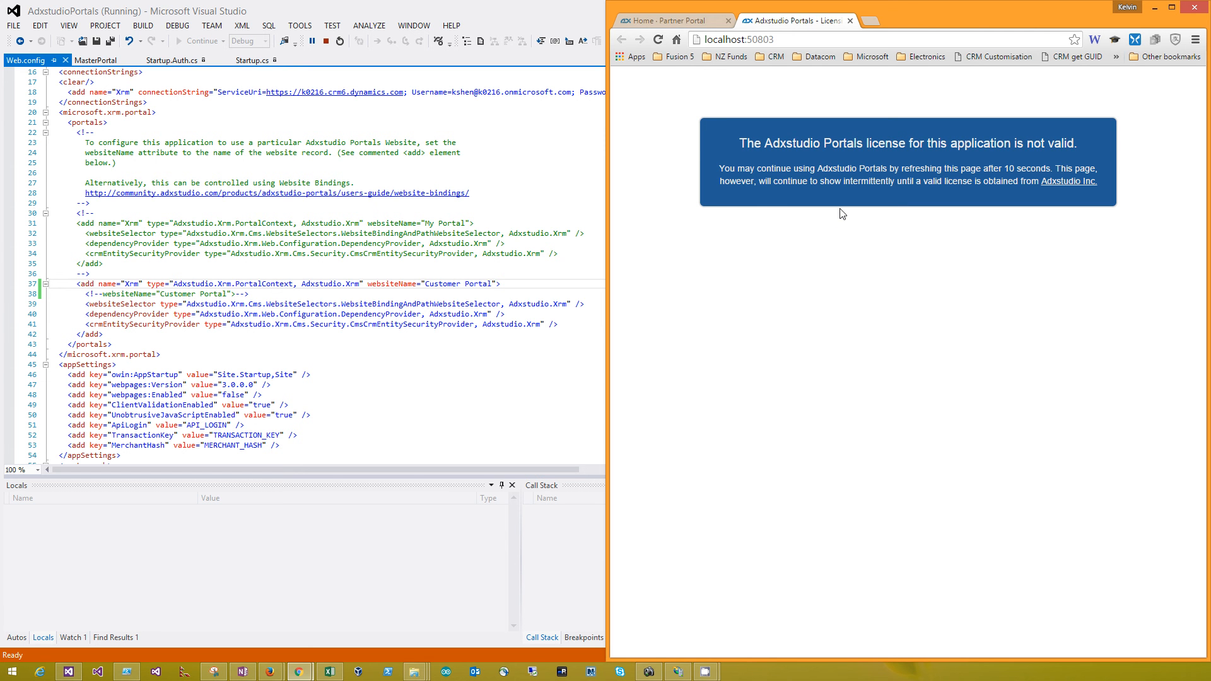
pyautogui.press('F5')
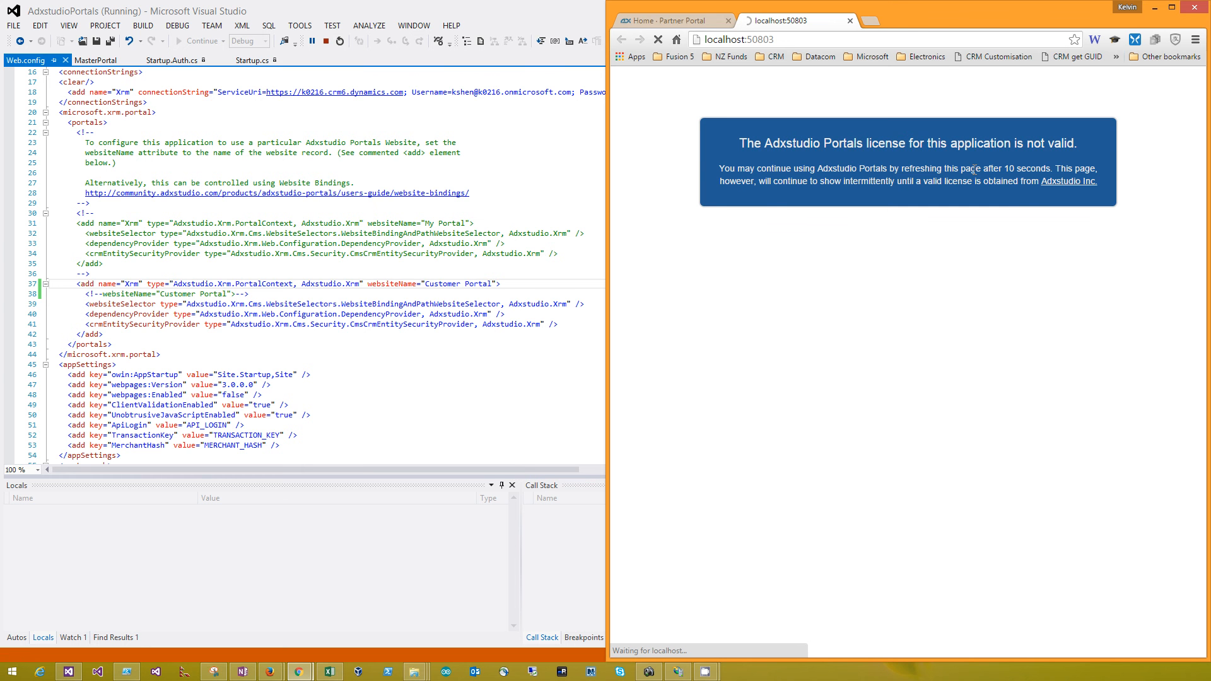
# Return to Visual Studio and look through the subfolders of the MasterPortal project's Areas folder, collapsing it again.
pyautogui.click(547, 13)
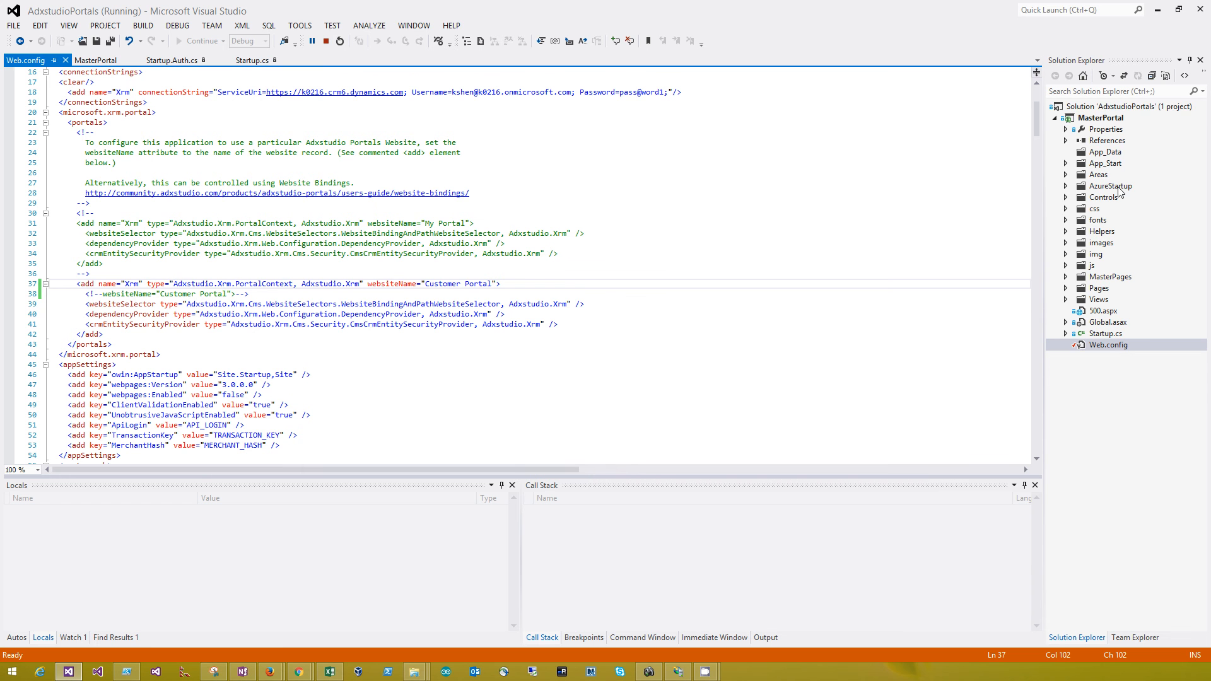
pyautogui.click(1065, 174)
pyautogui.scroll(2, 1082, 180)
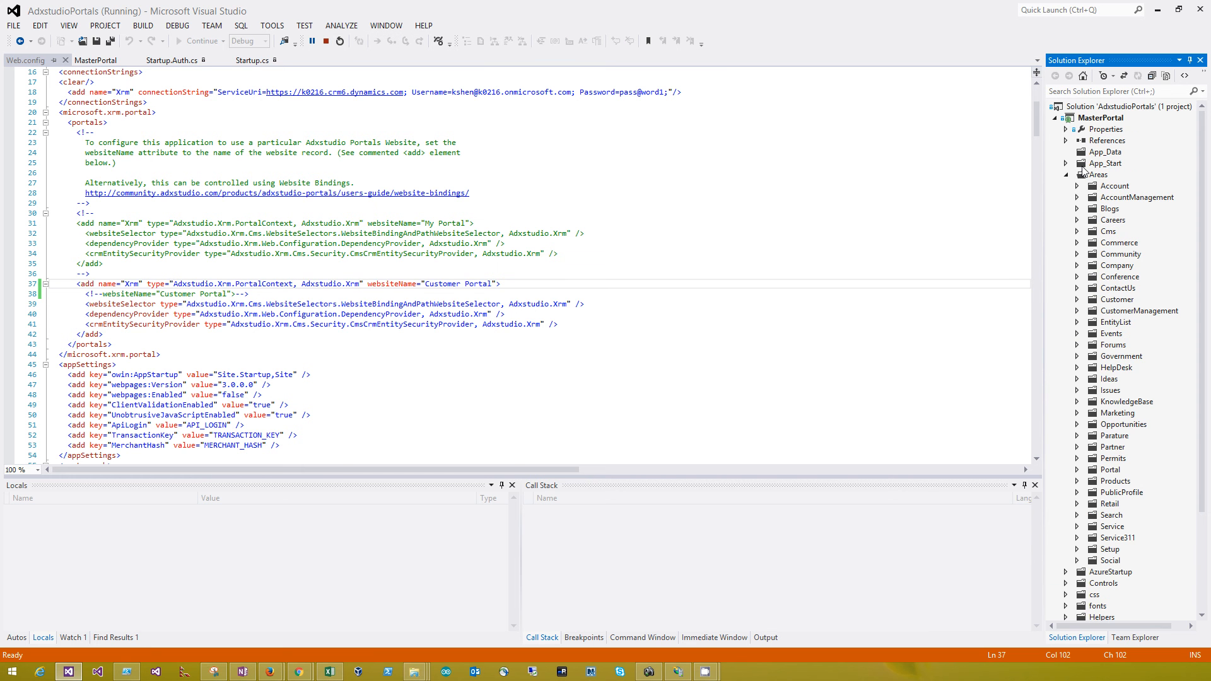
pyautogui.click(1065, 175)
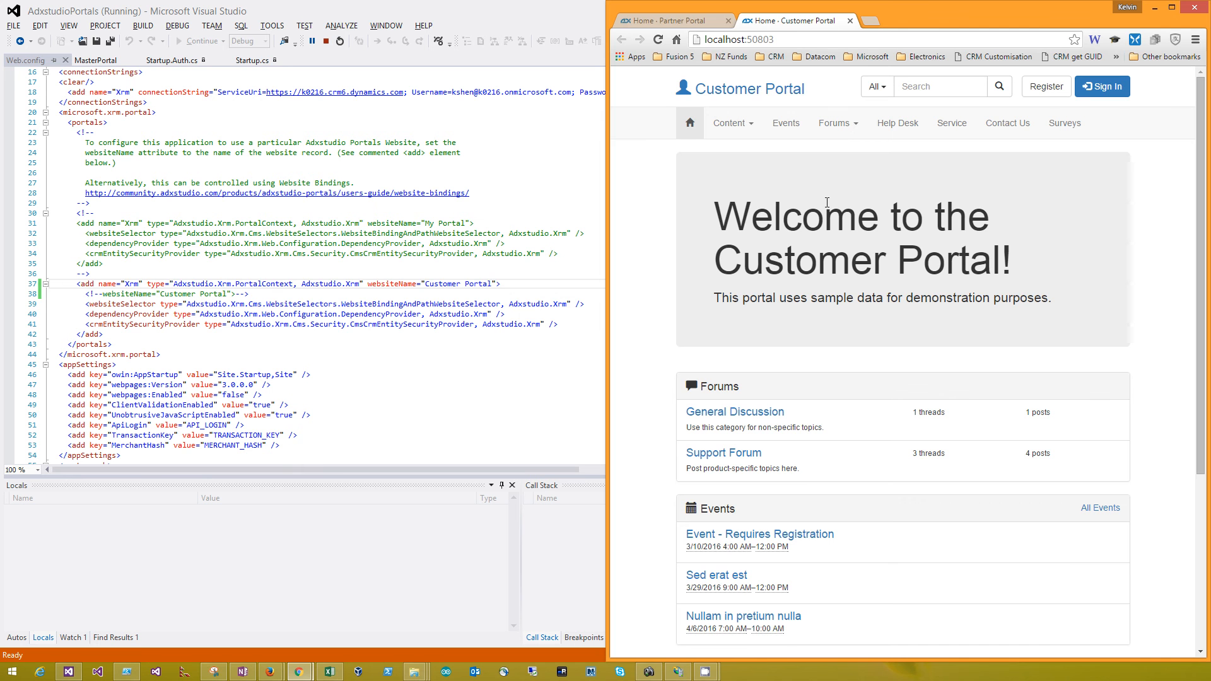
# Remove websiteName="Customer Portal" from the active Xrm portal context add tag in Web.config and save the file.
pyautogui.click(435, 264)
pyautogui.click(497, 284)
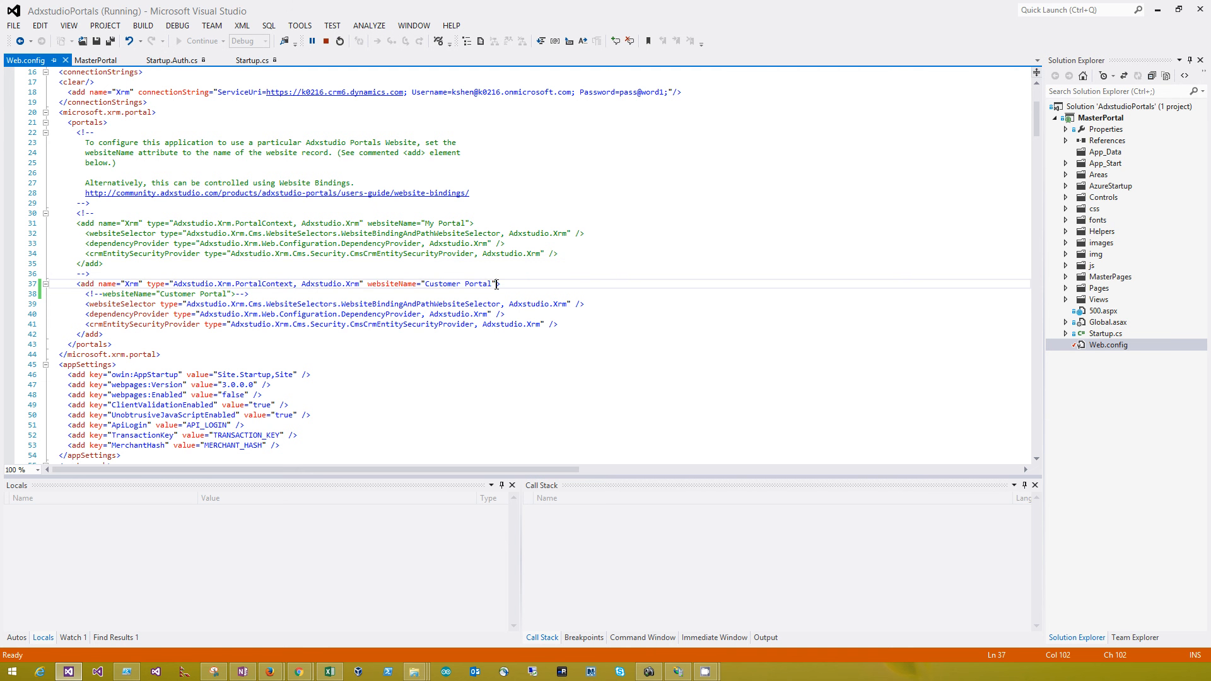
pyautogui.moveTo(498, 284); pyautogui.dragTo(374, 285)
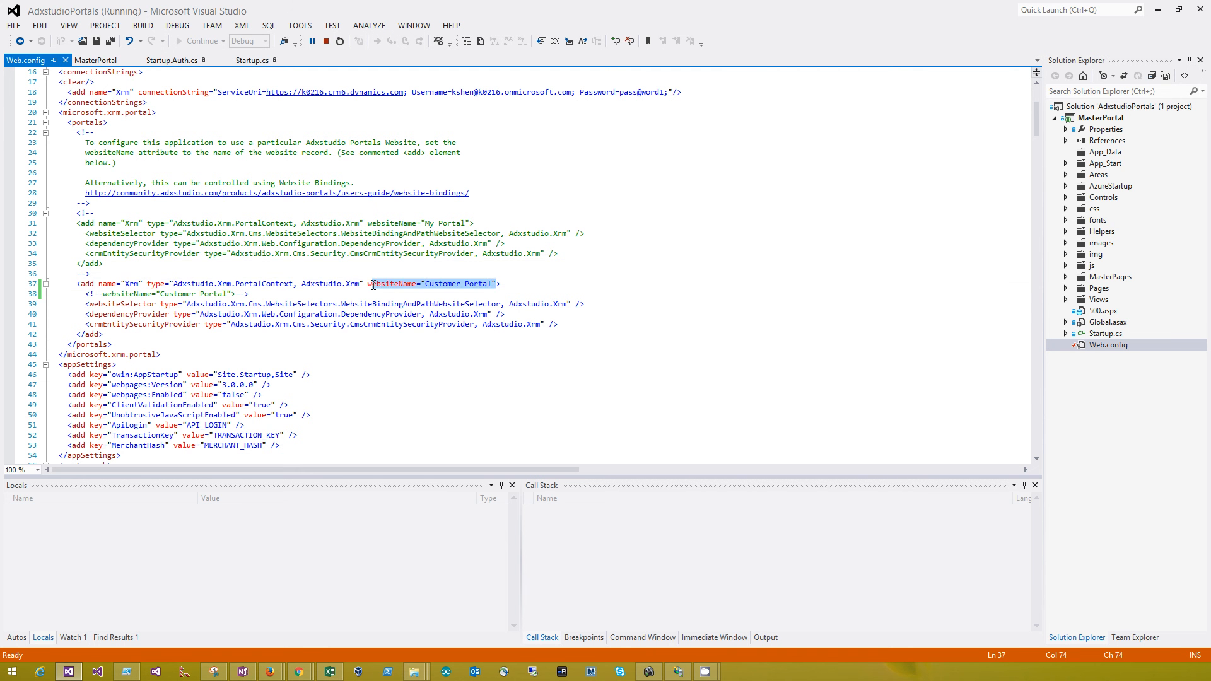
pyautogui.press('BackSpace')
pyautogui.press('BackSpace')
pyautogui.press('BackSpace')
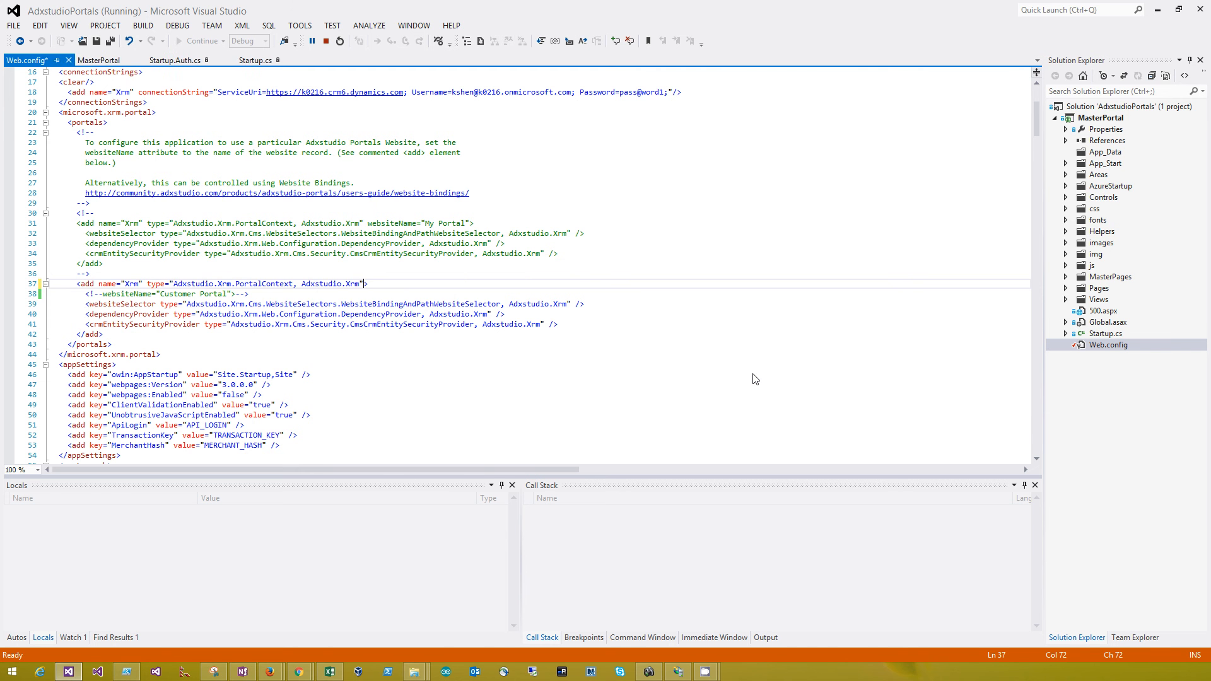
pyautogui.hotkey('ctrl', 's')
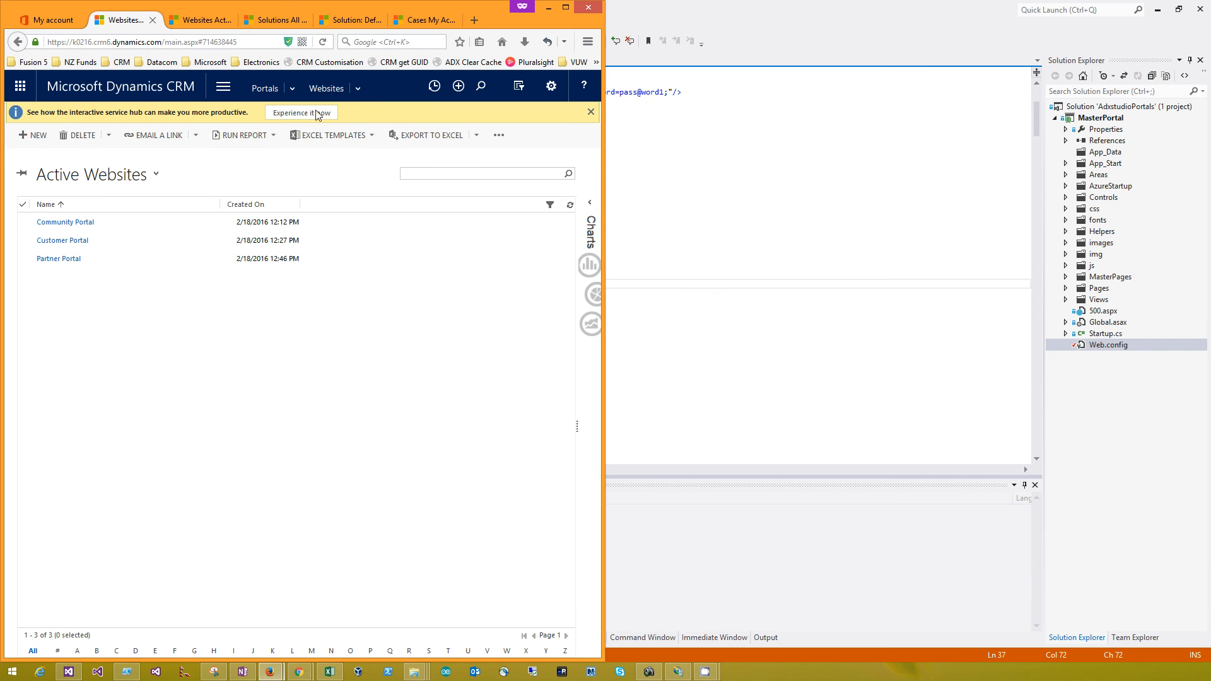
# In Dynamics CRM, open the Portals area's Website Bindings and inspect the IIS Express - Adxstudio Portals record, including its Host Name.
pyautogui.click(358, 92)
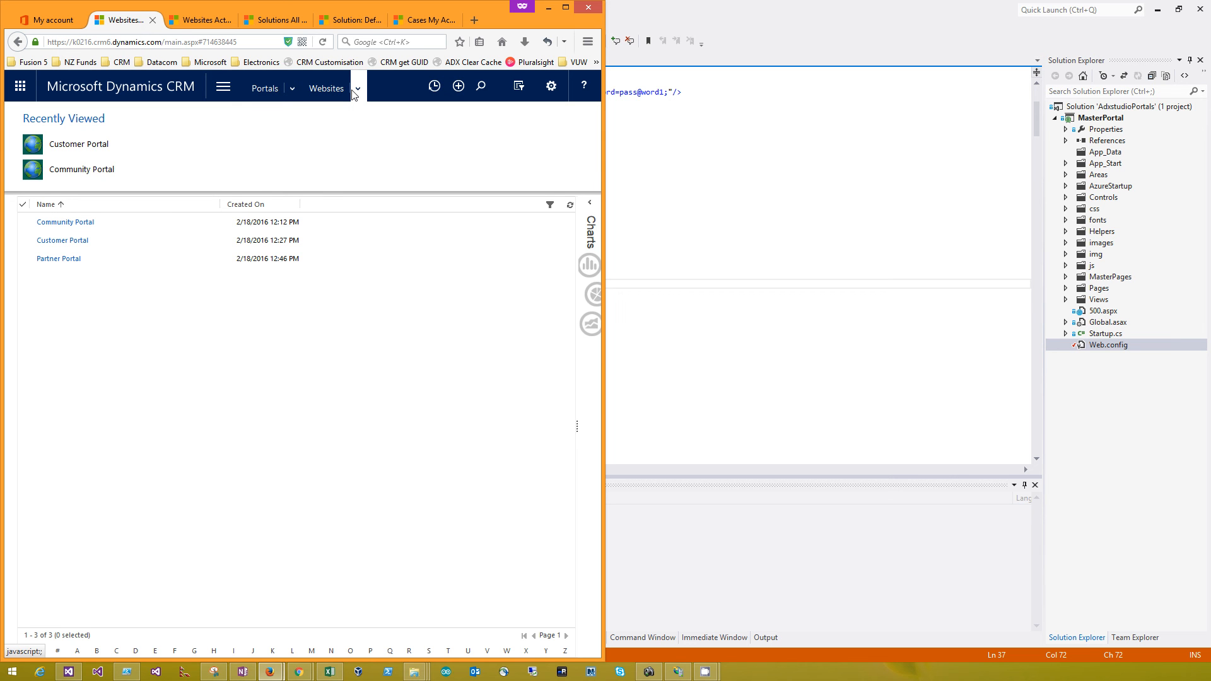
pyautogui.click(293, 90)
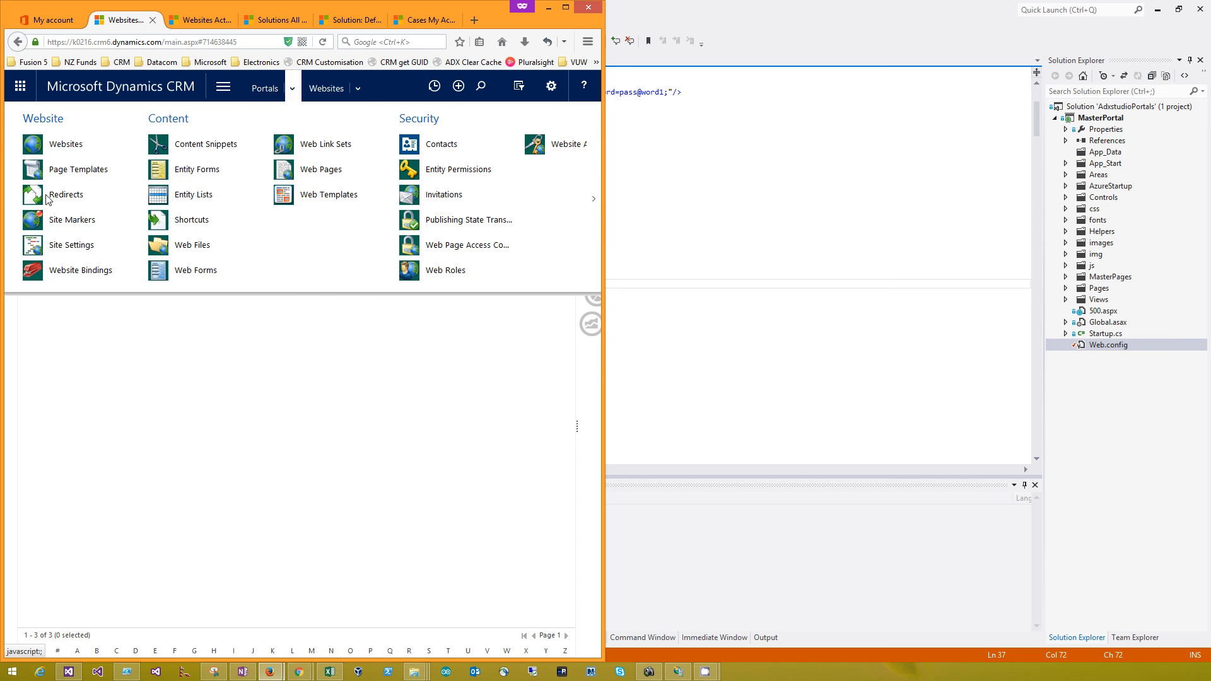
pyautogui.click(92, 271)
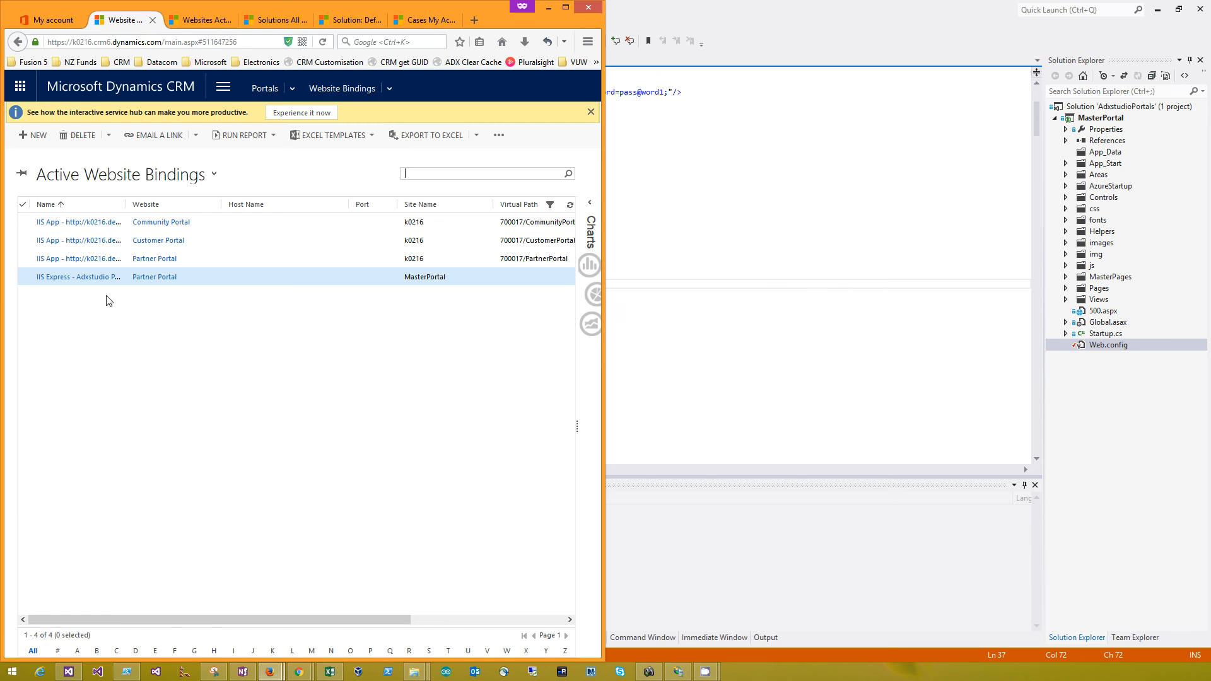
pyautogui.click(201, 280)
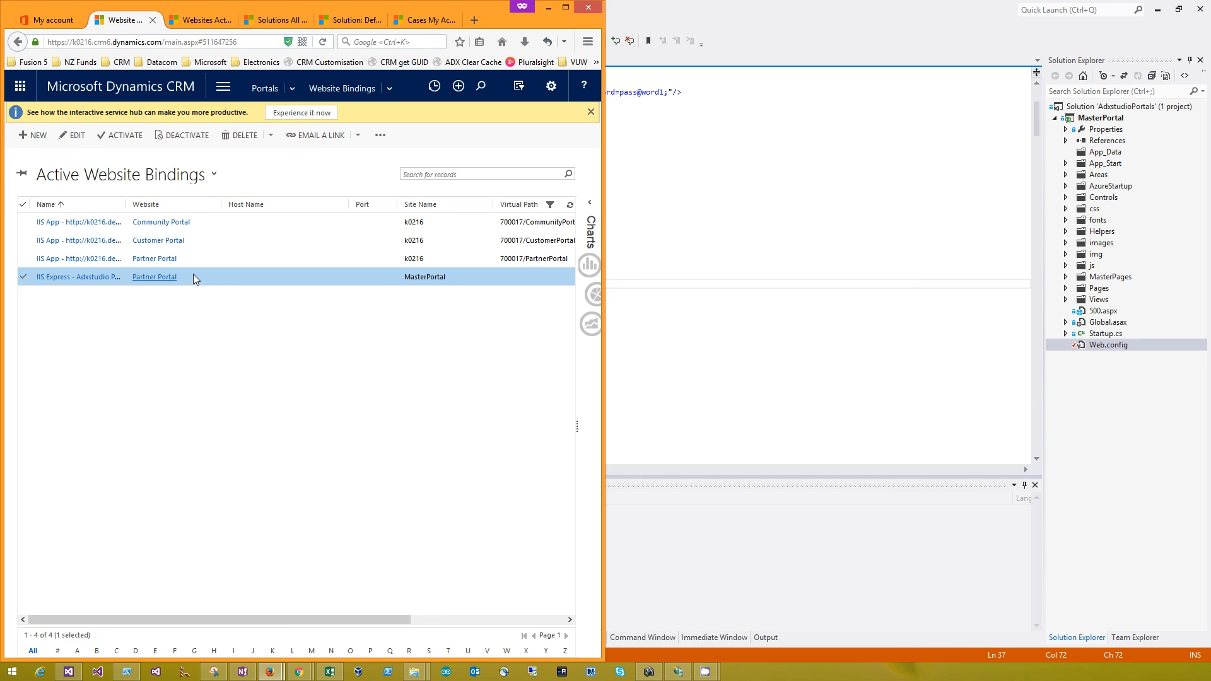
pyautogui.doubleClick(194, 277)
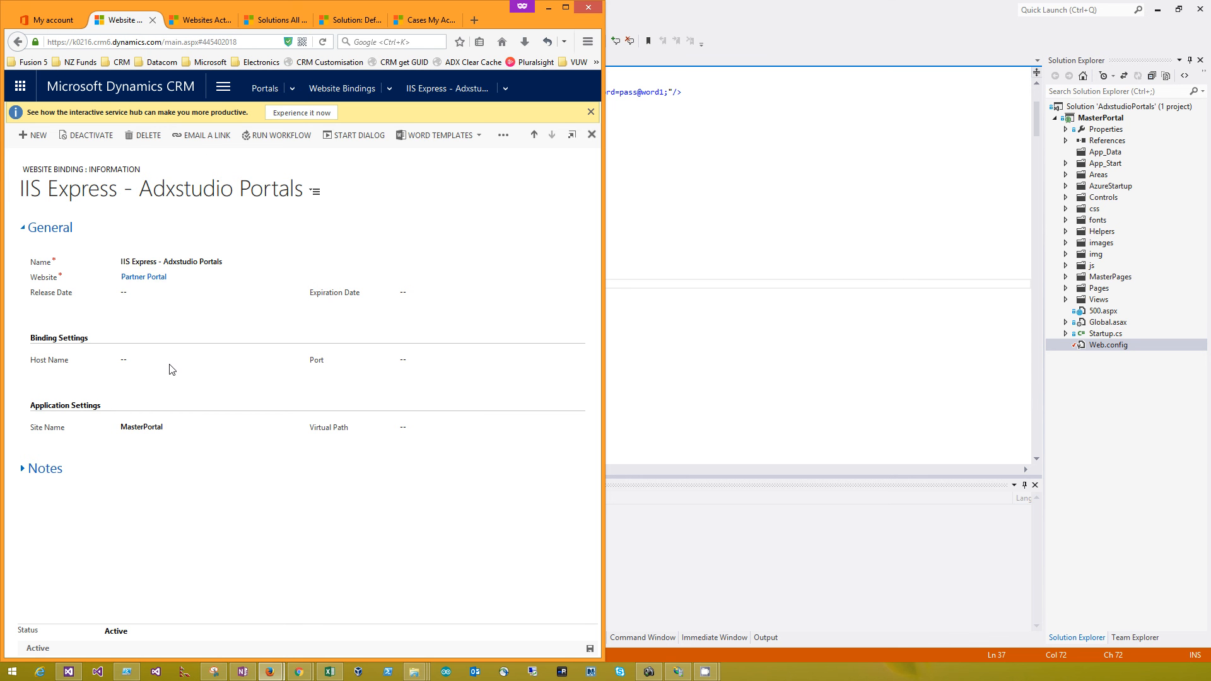
pyautogui.click(146, 360)
pyautogui.click(129, 379)
pyautogui.click(130, 360)
# Switch to Chrome and reload localhost:50803 past the license page to check which portal site loads.
pyautogui.hotkey('alt', 'Tab')
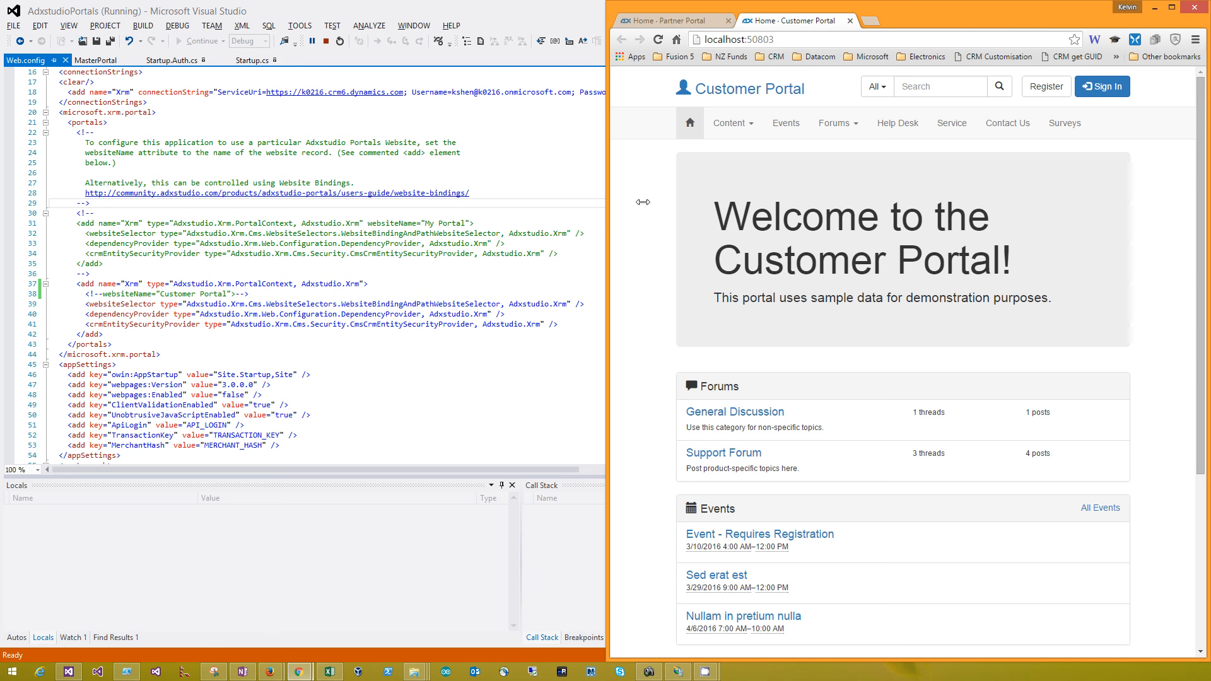
pyautogui.press('F5')
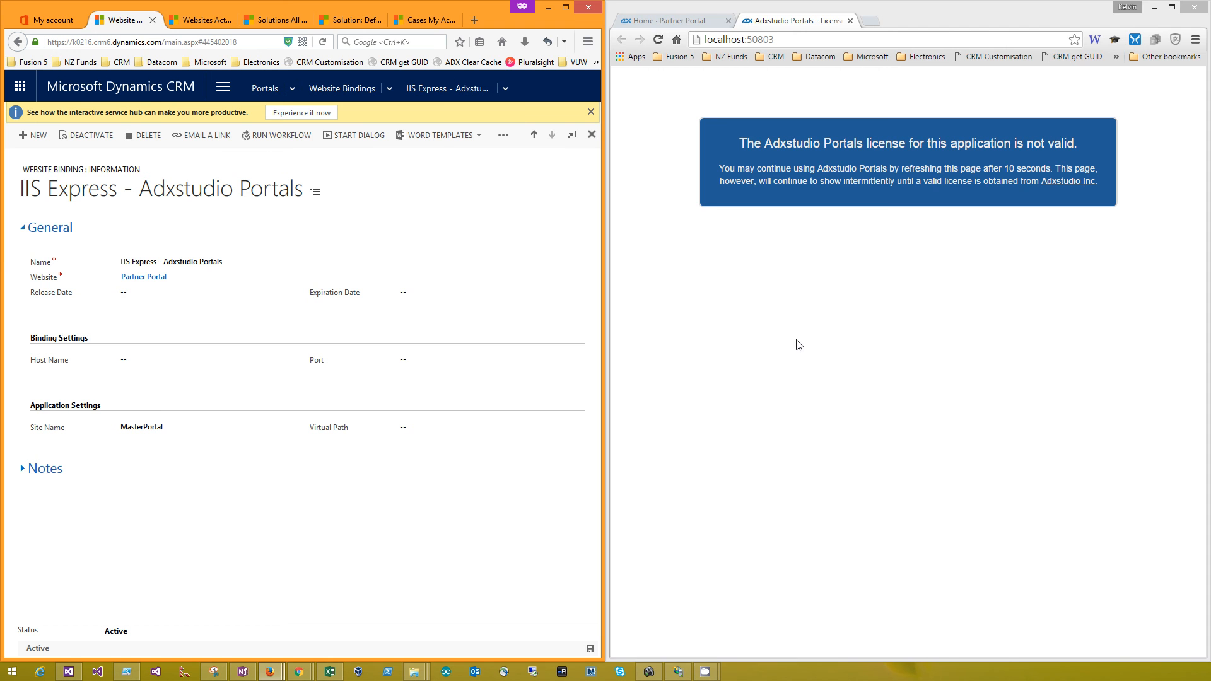
pyautogui.click(796, 341)
pyautogui.press('F5')
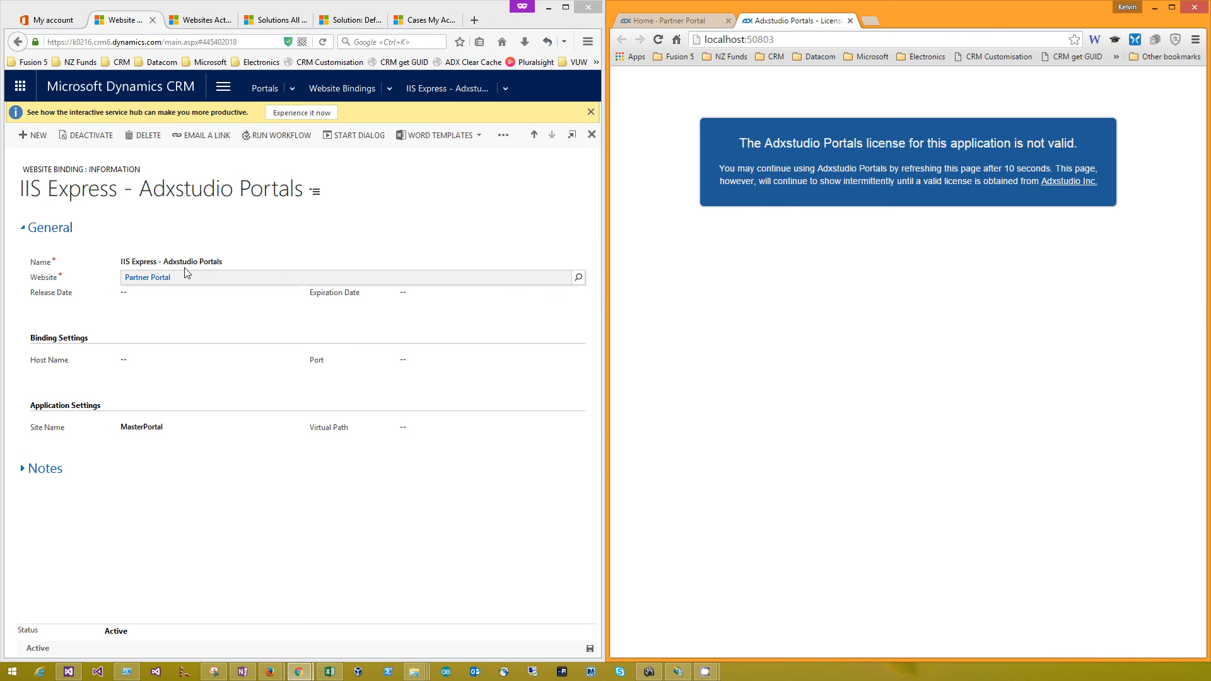
pyautogui.moveTo(820, 181); pyautogui.dragTo(834, 314)
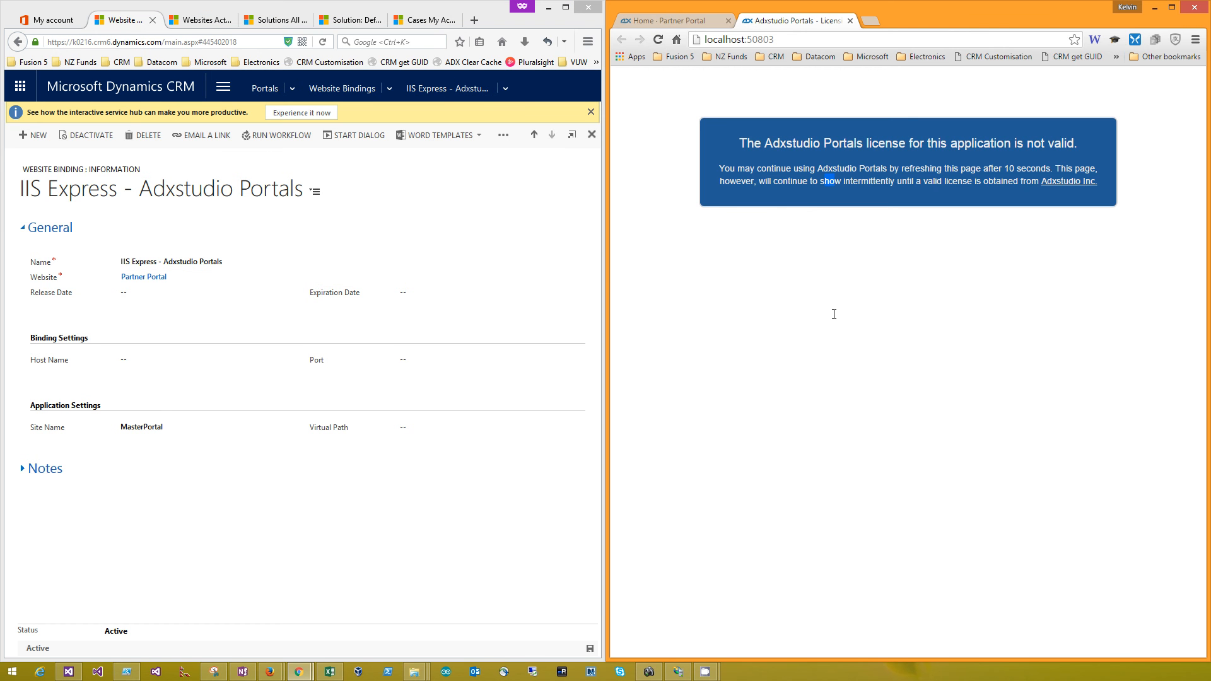
pyautogui.click(834, 315)
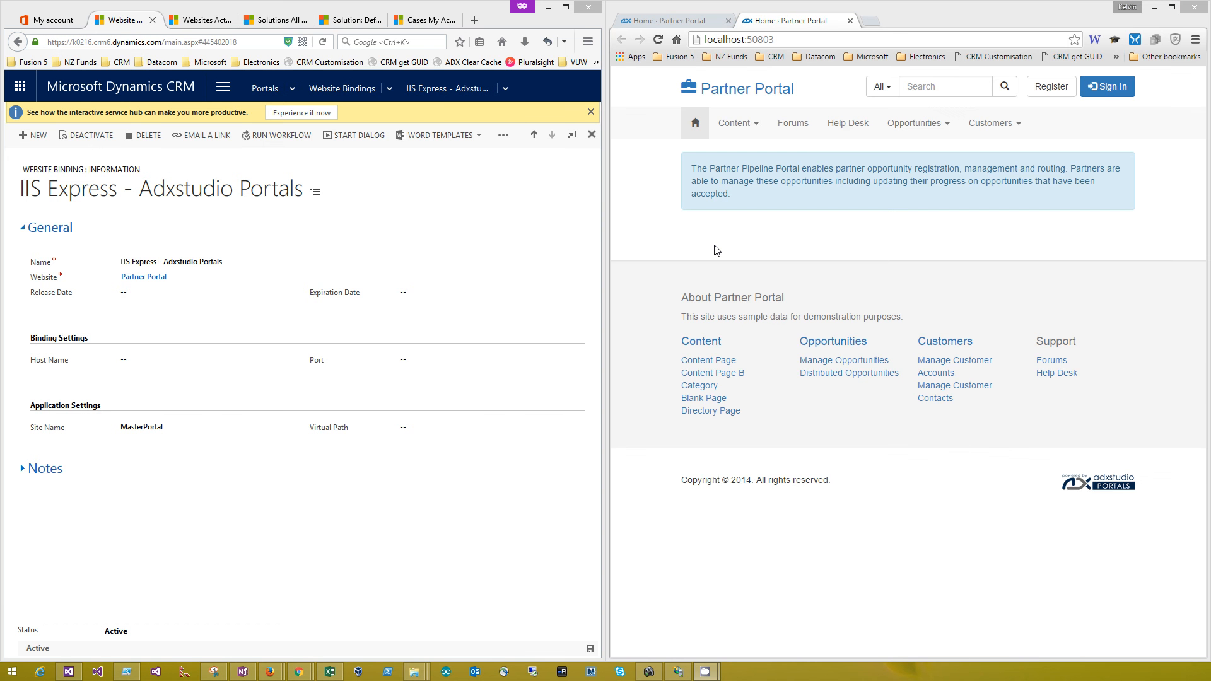
pyautogui.click(716, 251)
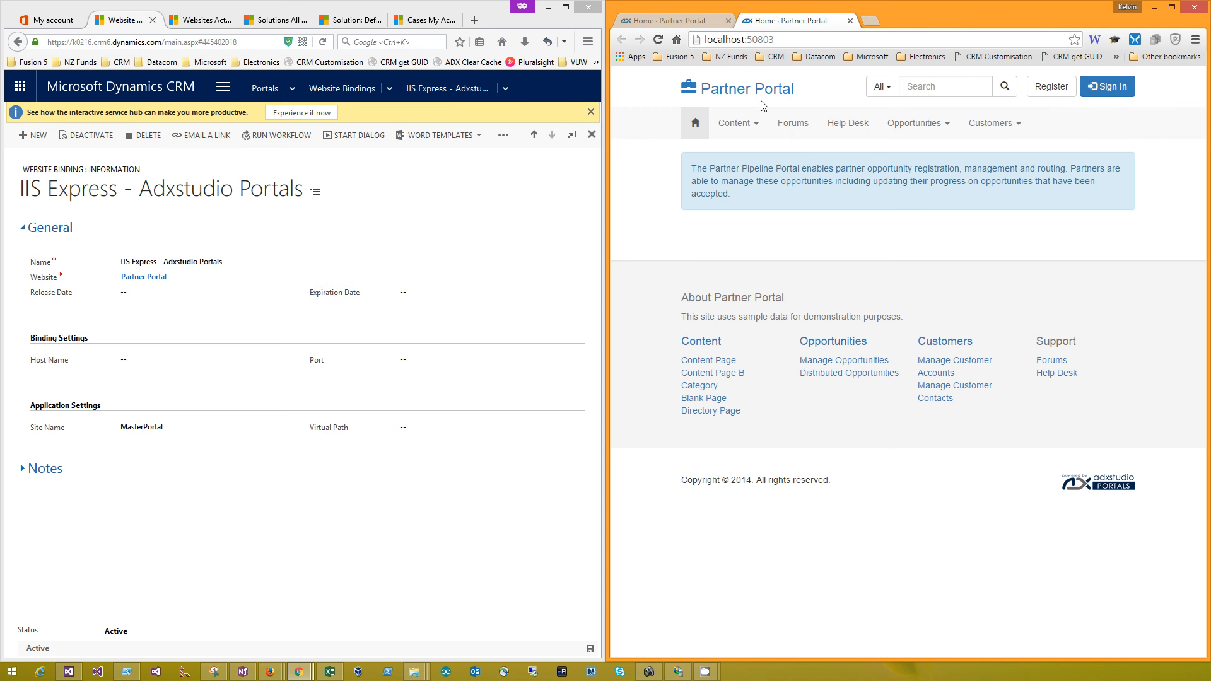
# In the CRM binding record, look up all records available for the Website field without the search filter, and close the lookup.
pyautogui.click(252, 278)
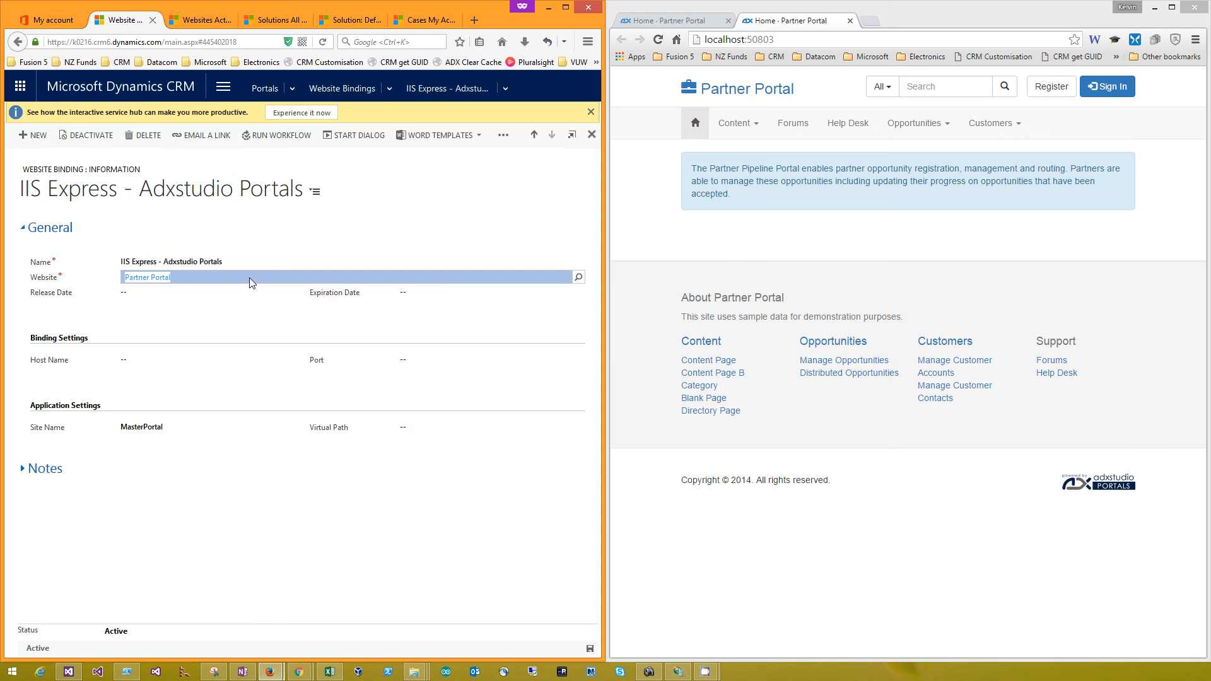
pyautogui.click(579, 277)
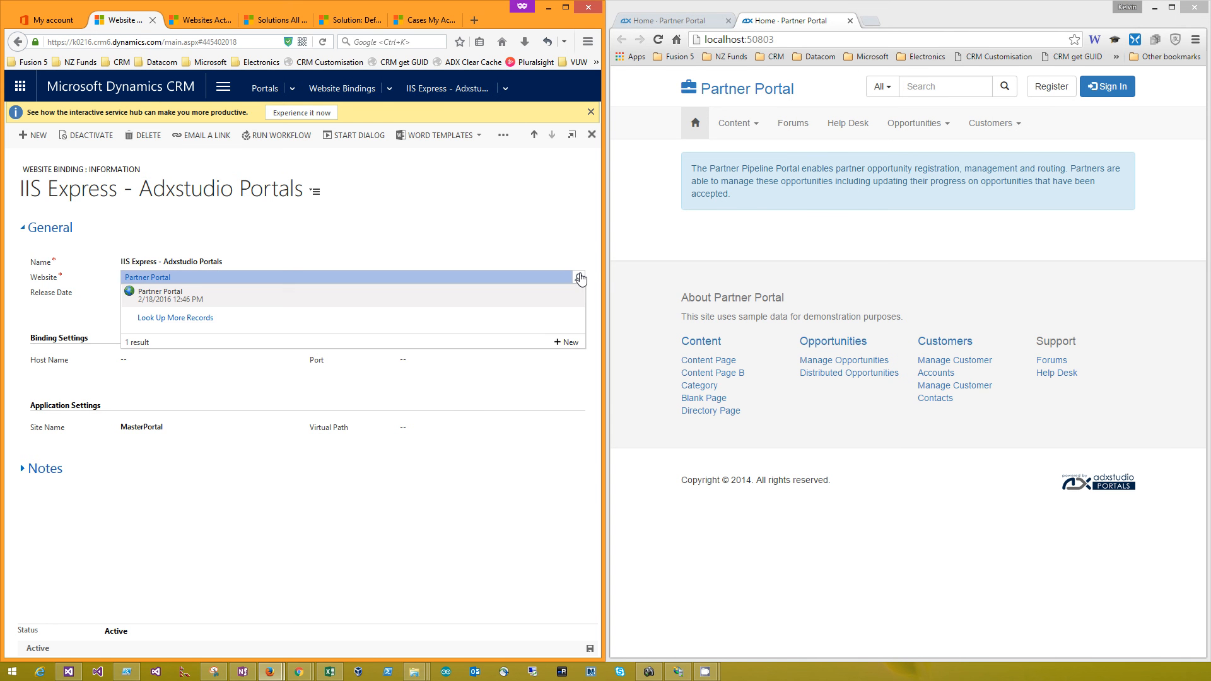
pyautogui.click(183, 318)
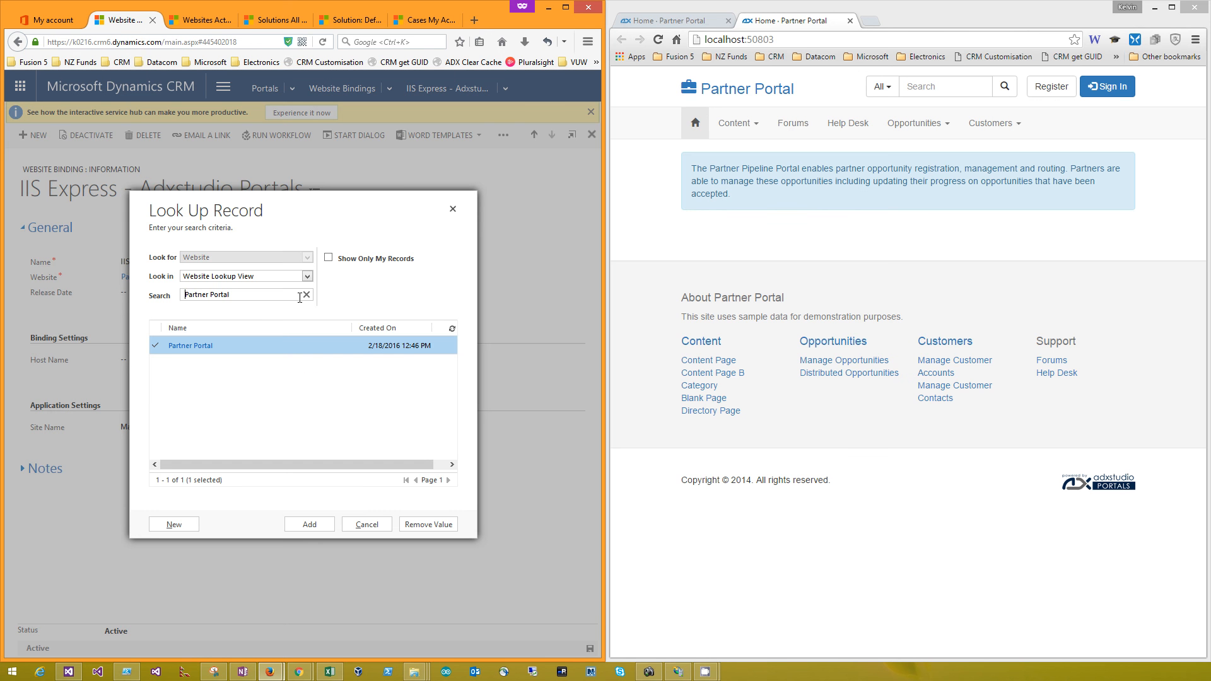
pyautogui.click(307, 295)
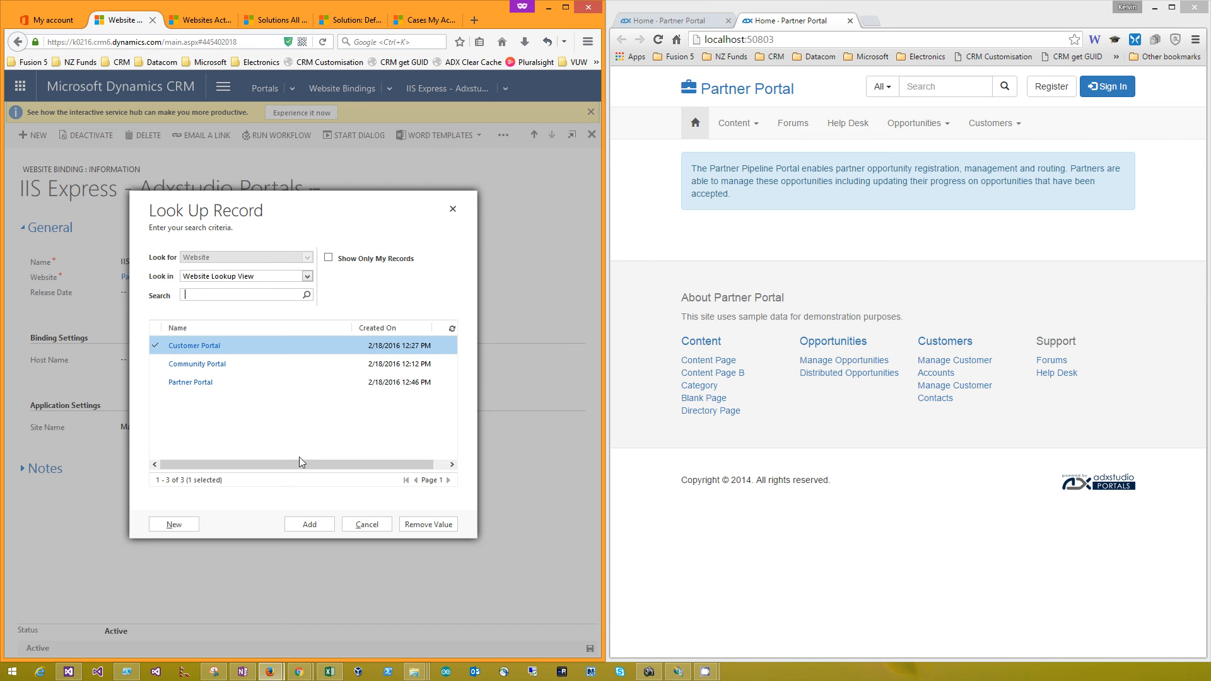
pyautogui.click(451, 211)
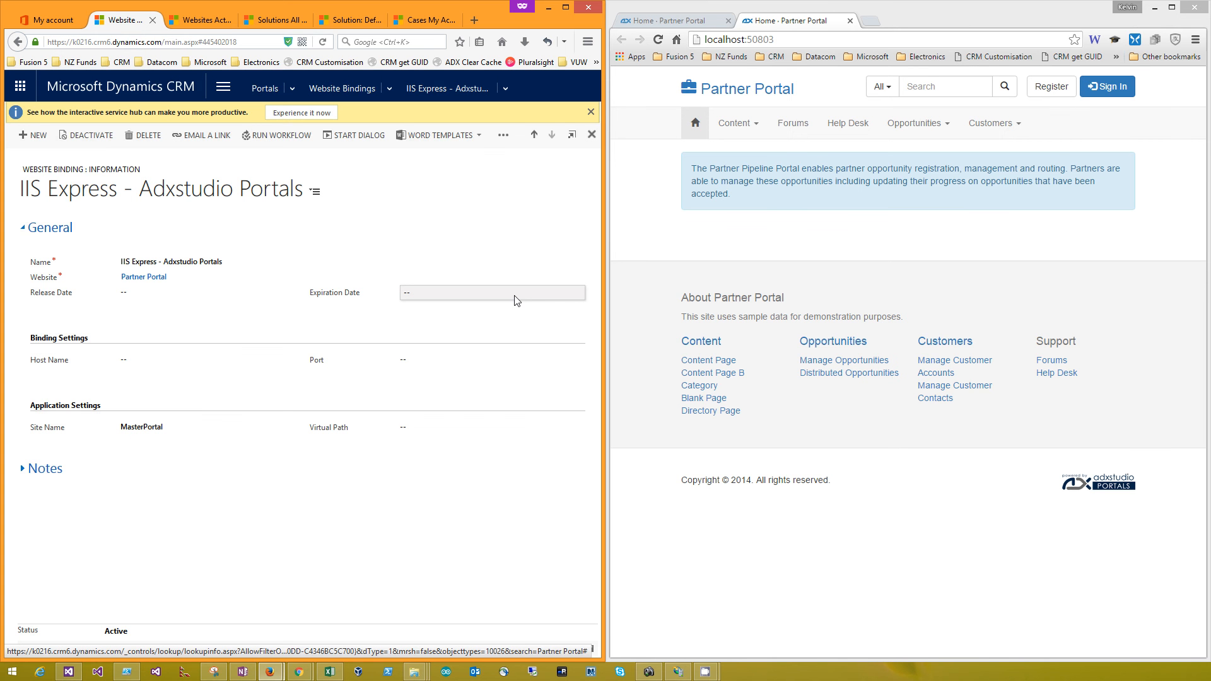